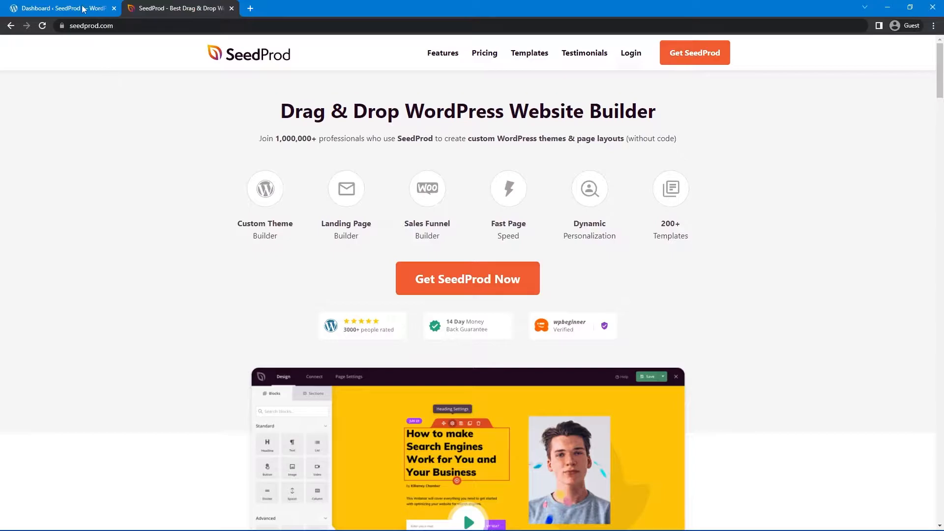
Step: Look over the WordPress dashboard and the pricing plans on the SeedProd website
left_click(79, 11)
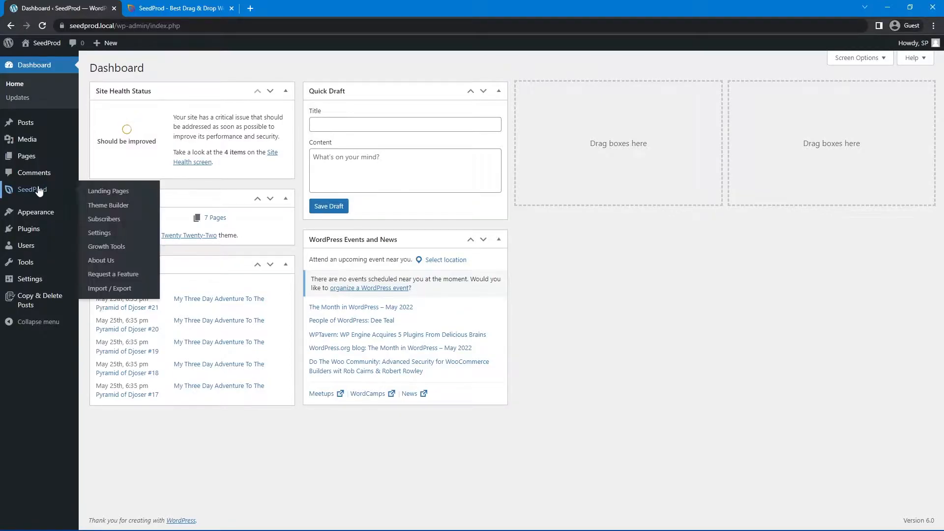
left_click(183, 9)
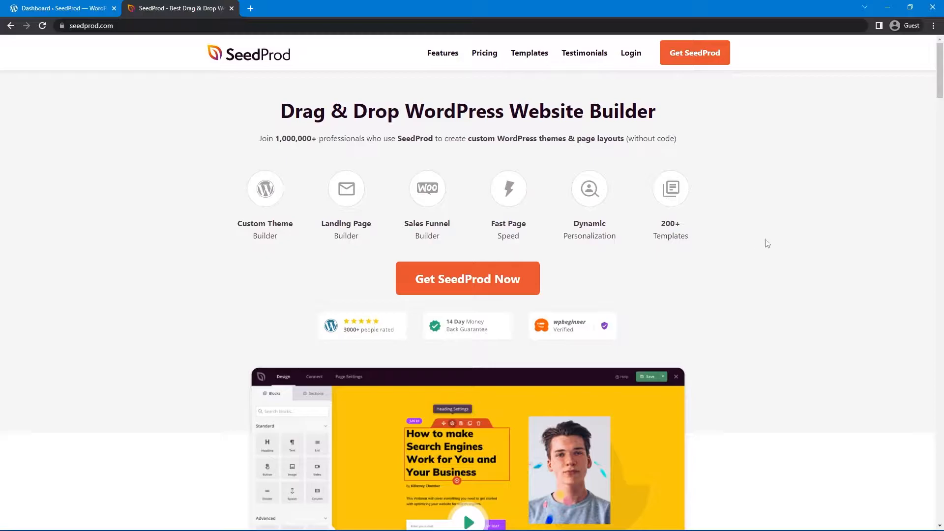
left_click(696, 63)
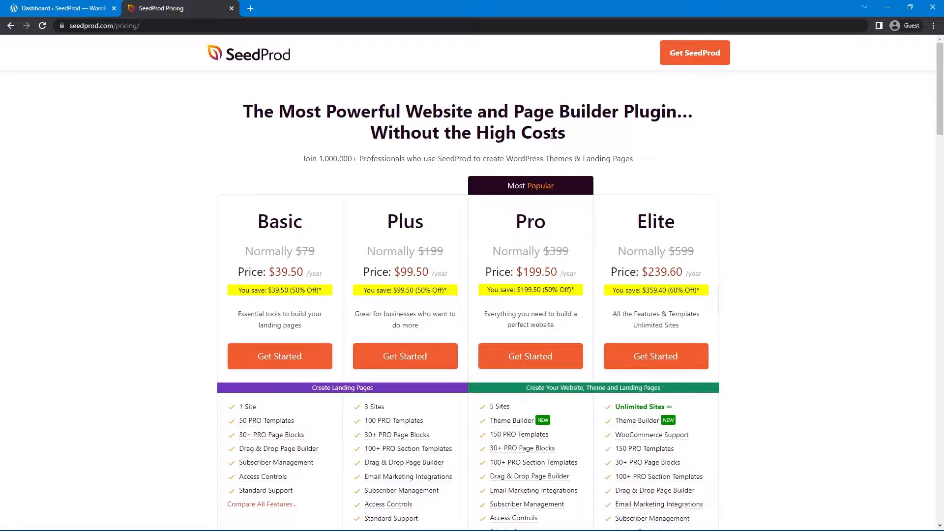
left_click(275, 57)
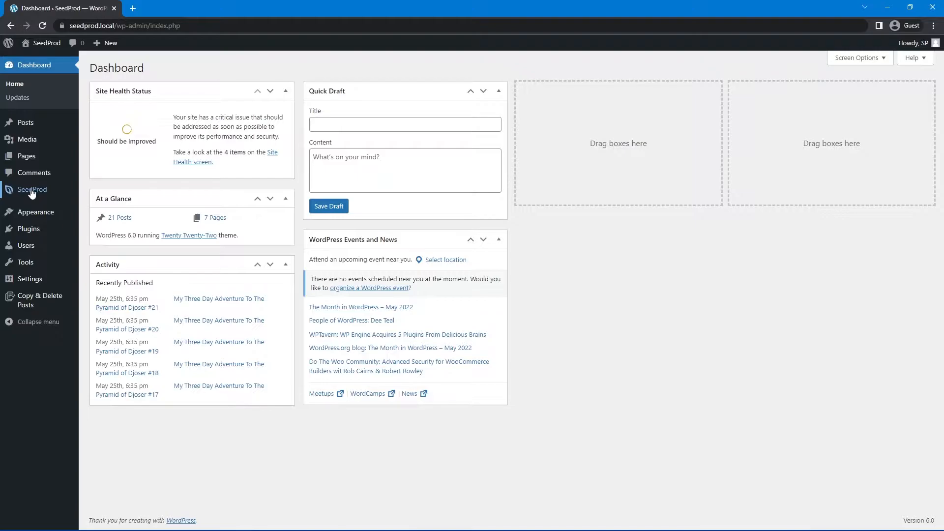
Step: Open SeedProd's Theme Builder from the WordPress dashboard and load the live site in a separate browser tab
mouse_move(32, 192)
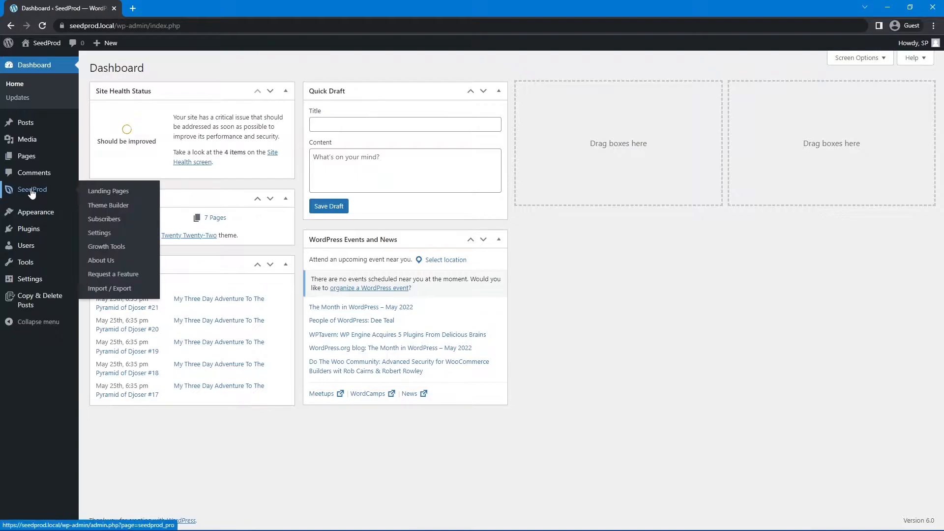
left_click(107, 206)
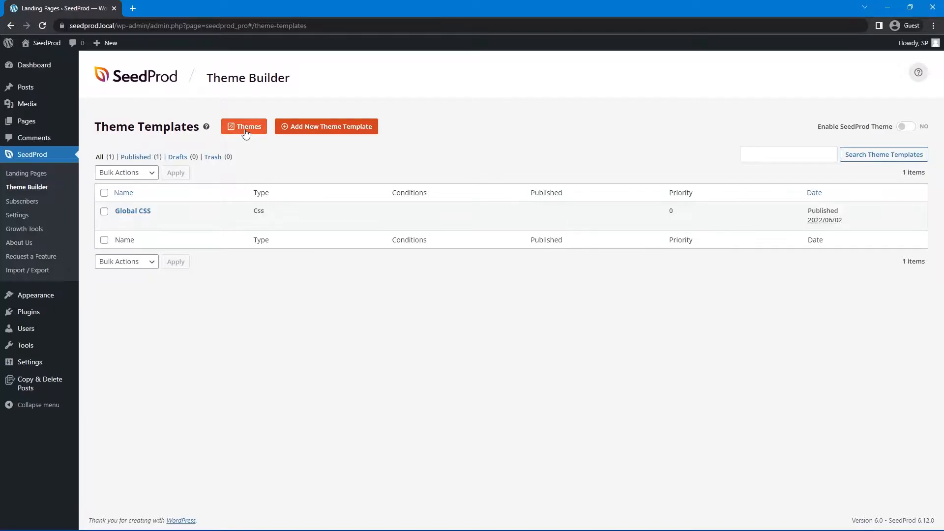
mouse_move(44, 44)
left_click(30, 60)
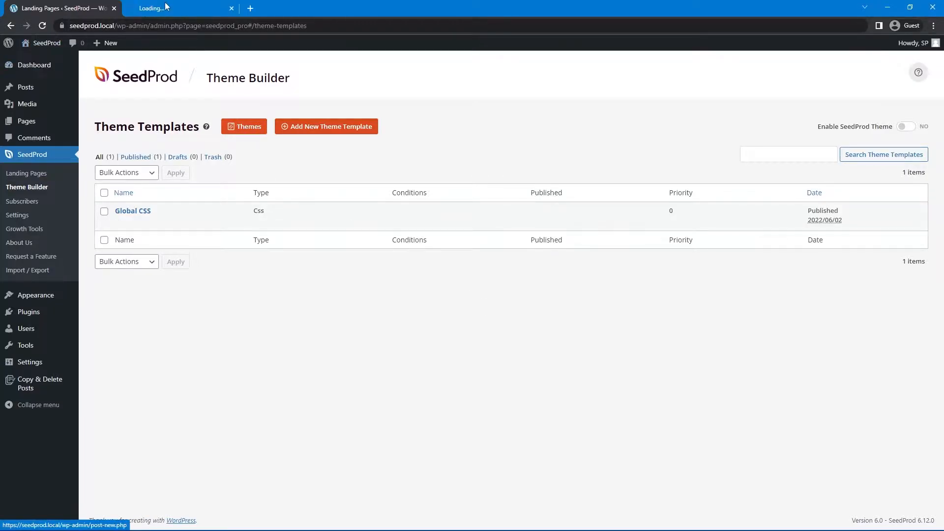
left_click(59, 5)
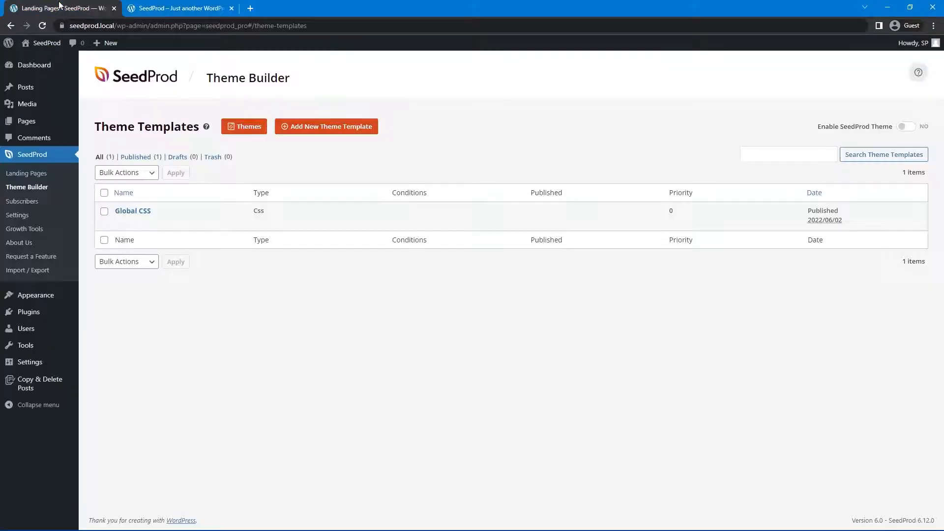
Step: Import the Starter Theme from the SeedProd theme library
left_click(246, 127)
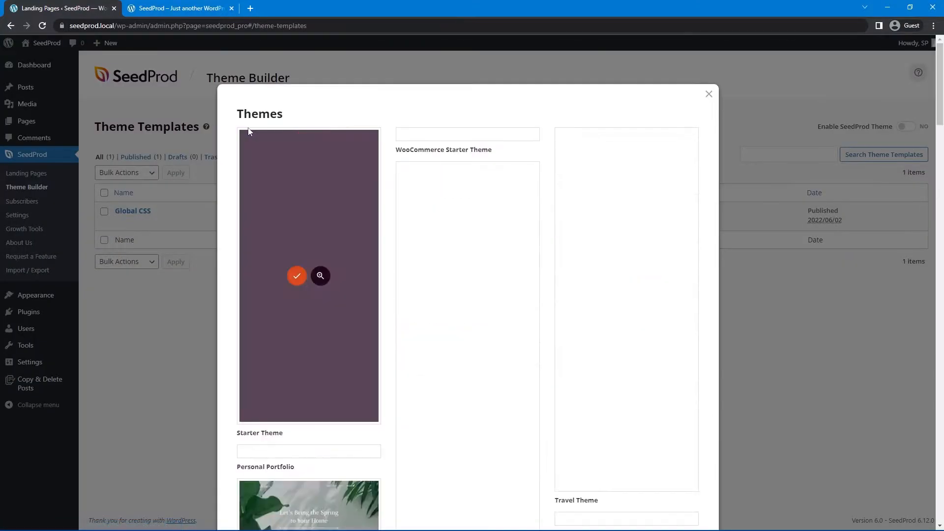
mouse_move(280, 223)
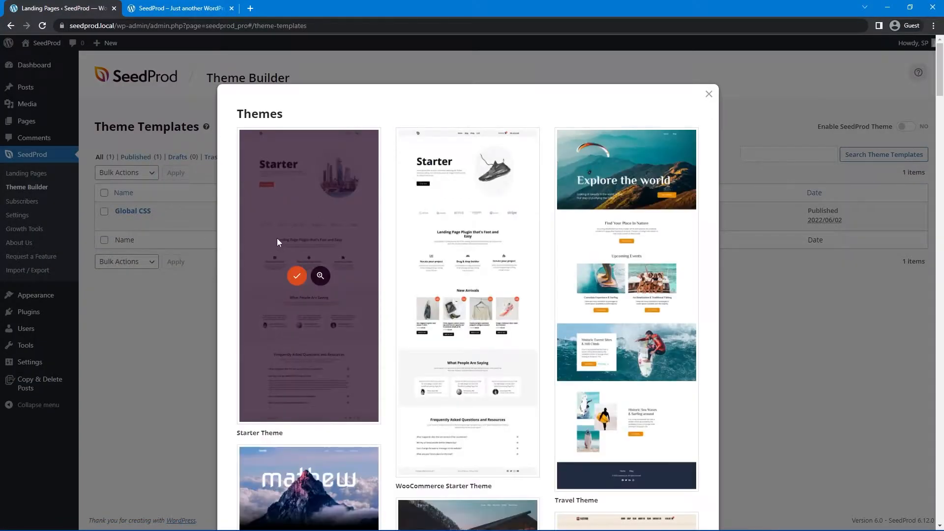
left_click(296, 276)
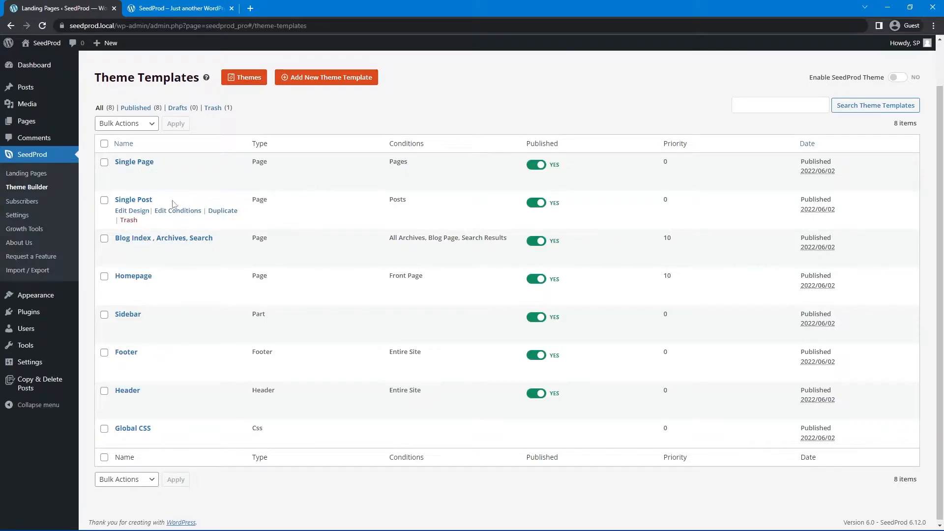
Step: Examine the list of imported theme templates and the form for adding a new theme template
scroll(243, 273, "down", 1)
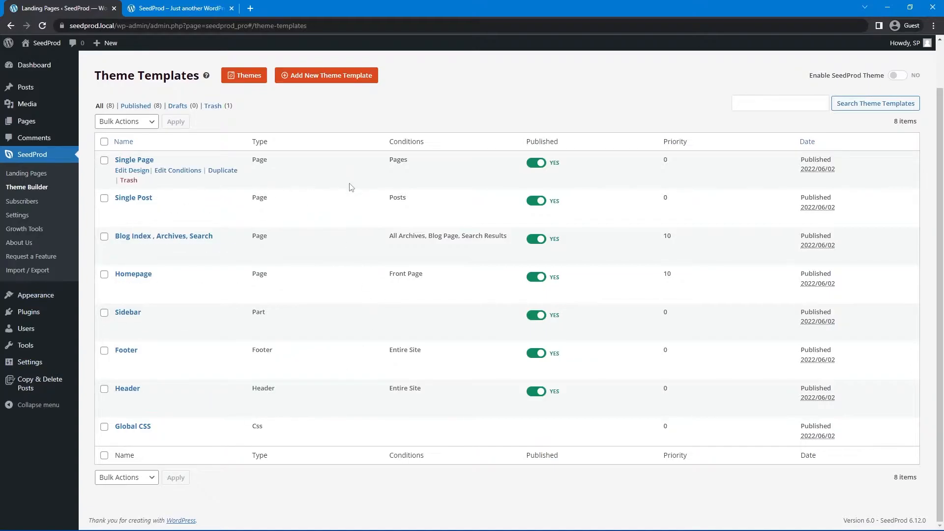
scroll(351, 182, "up", 1)
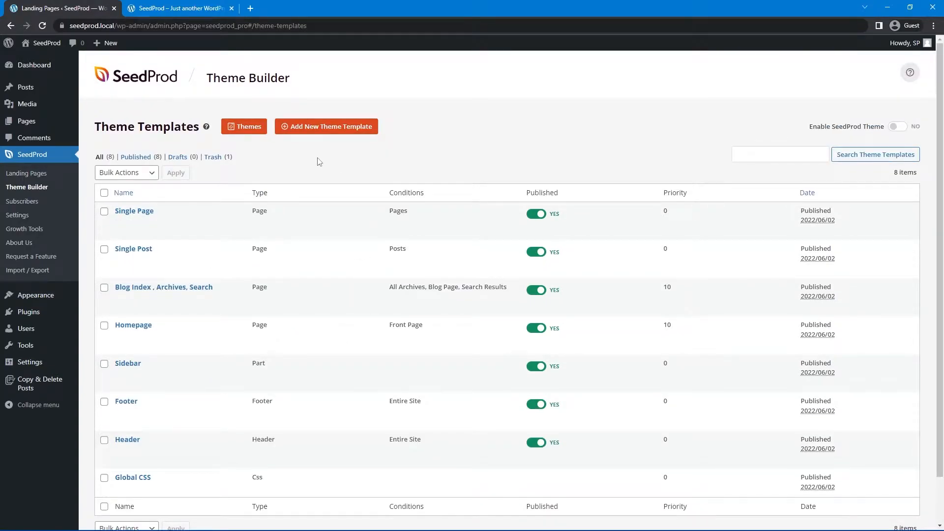
left_click(325, 129)
left_click(352, 311)
left_click(445, 177)
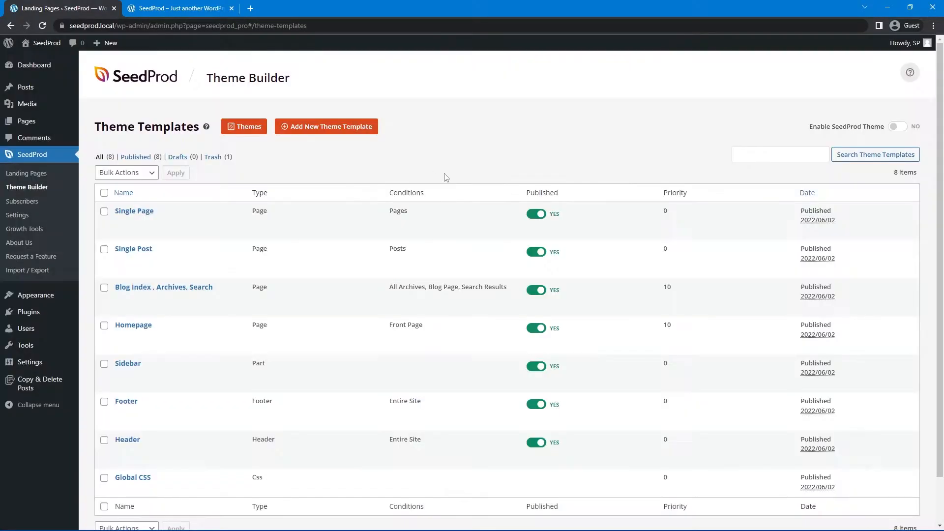
Step: Open the Homepage template's design in the builder and show its layout navigation
scroll(269, 183, "down", 1)
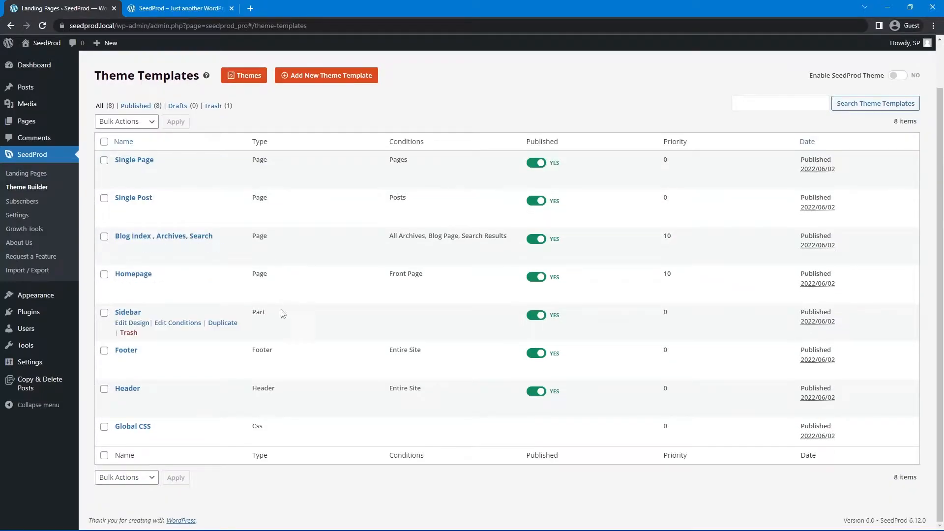
left_click(132, 286)
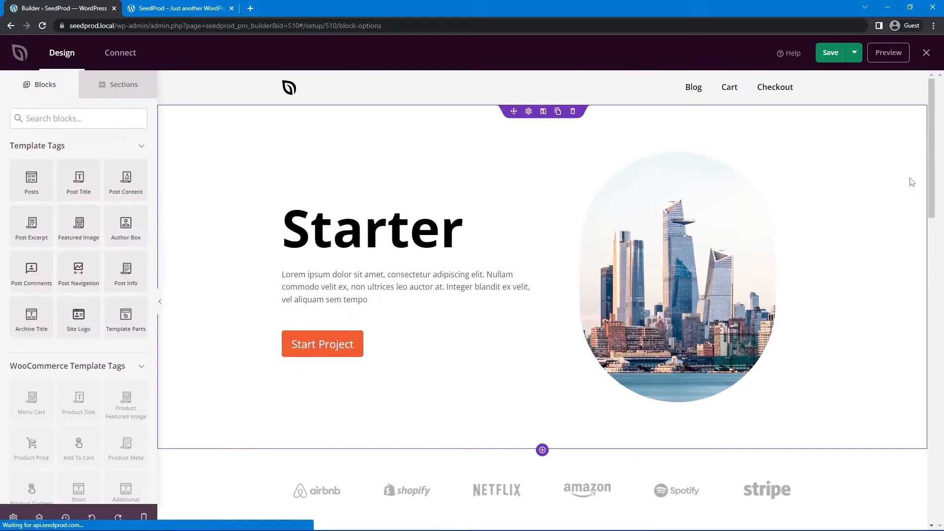
mouse_move(931, 106)
left_mouse_down()
mouse_move(941, 236)
mouse_move(934, 378)
mouse_move(932, 102)
left_mouse_up()
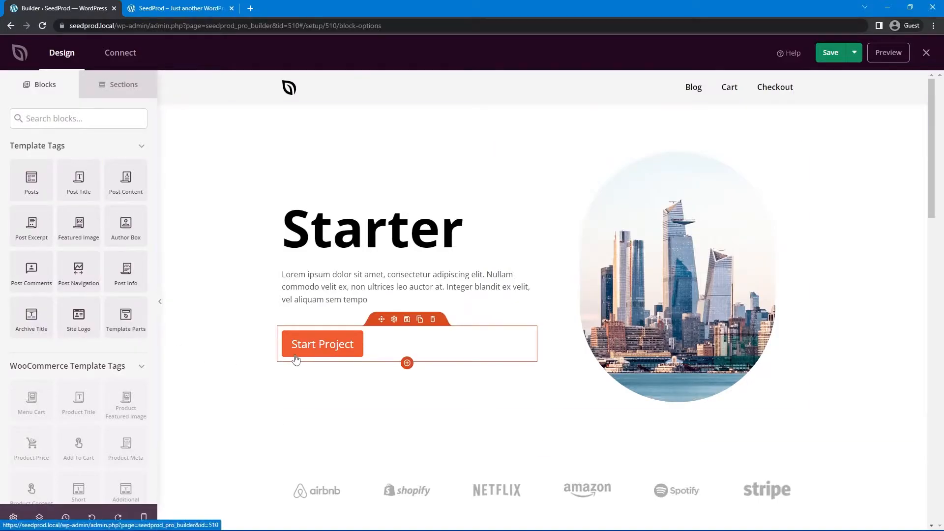
left_click(40, 518)
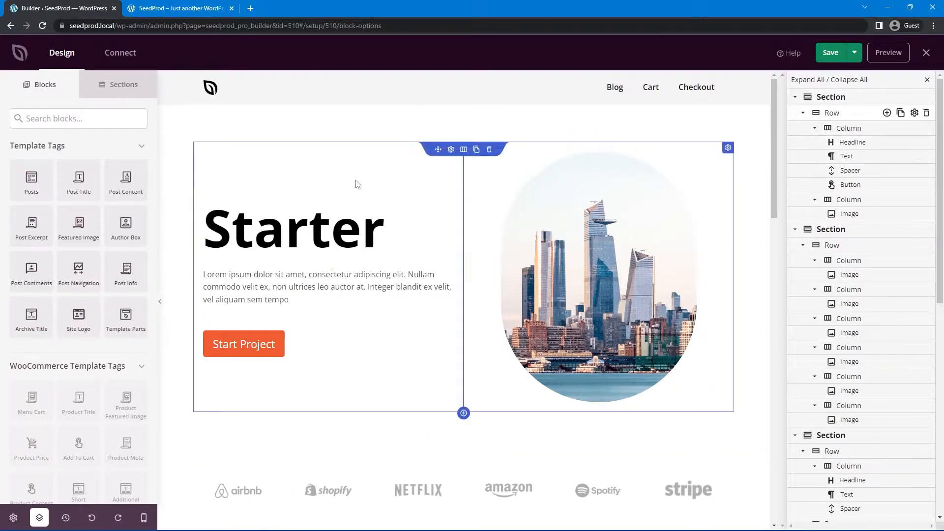
Step: Inspect the settings of the hero section, its row and its image column
left_click(309, 123)
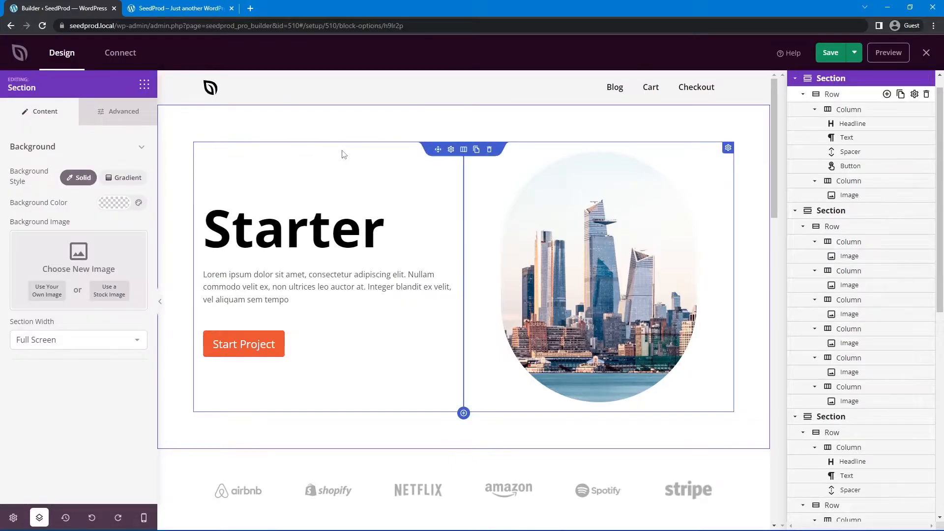
left_click(343, 155)
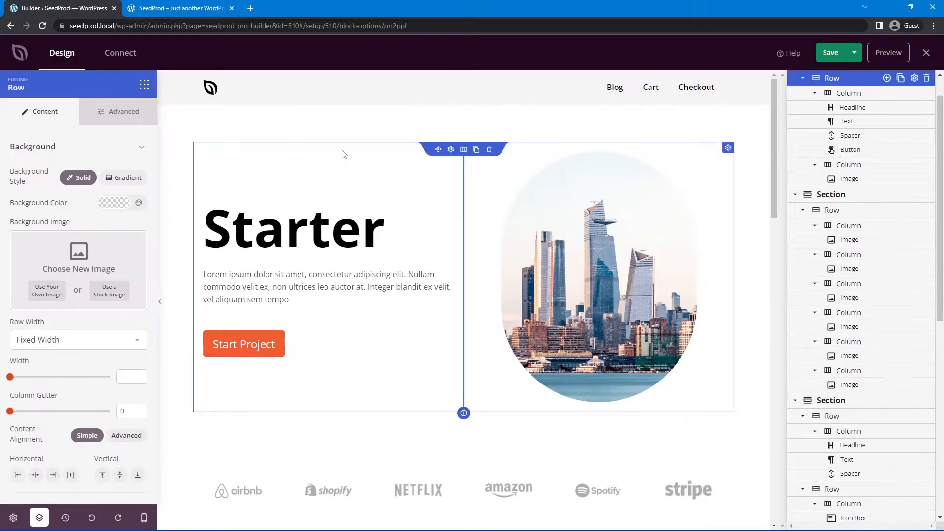
left_click(728, 148)
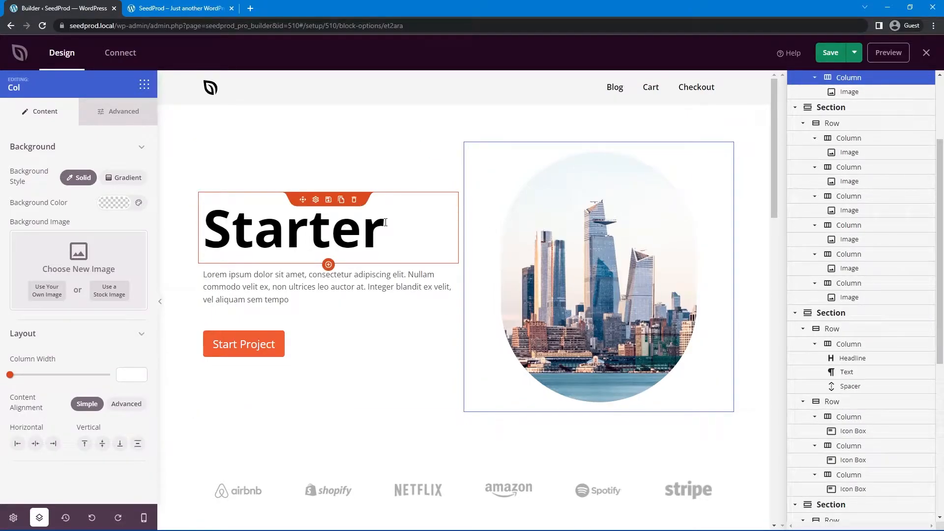
Step: Add a Tilt Opacity shape divider to the top of the hero section and colour it blue #1E88E5
left_click(194, 116)
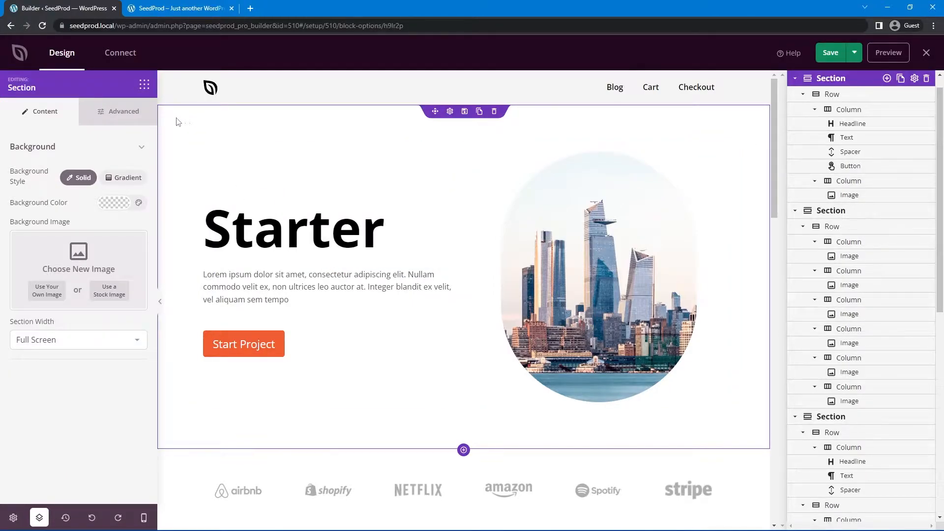
left_click(117, 113)
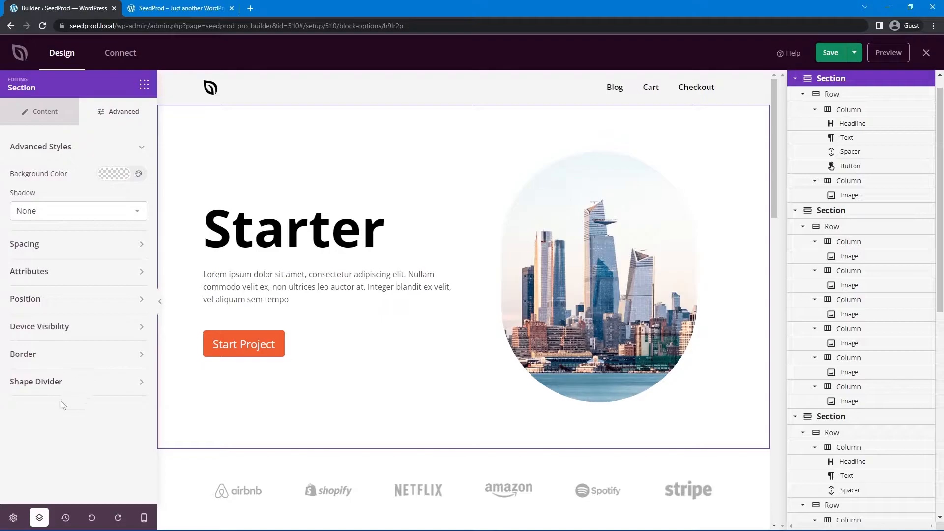
left_click(43, 381)
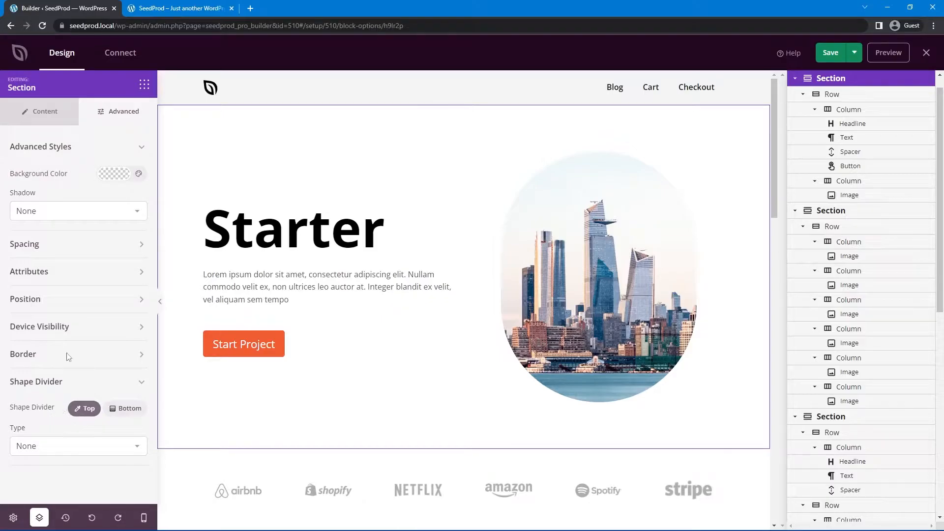
left_click(97, 451)
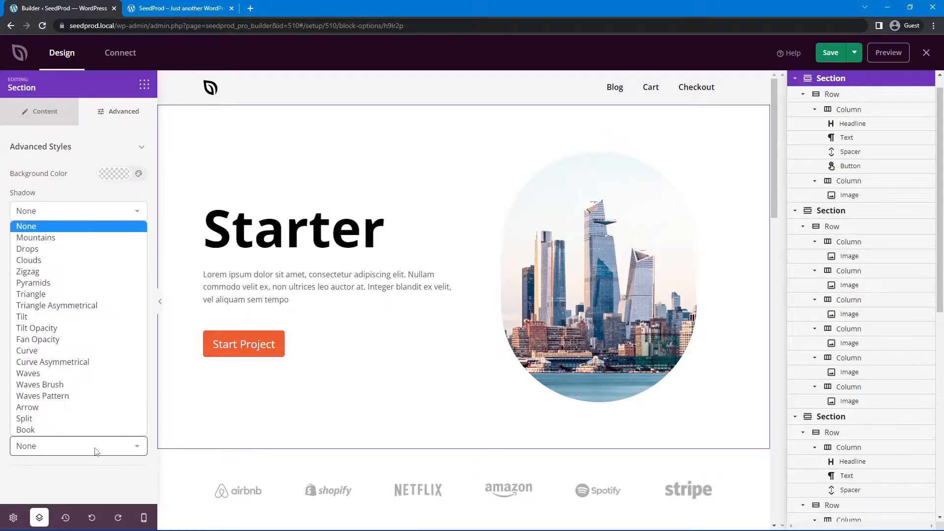
left_click(42, 327)
scroll(55, 412, "down", 2)
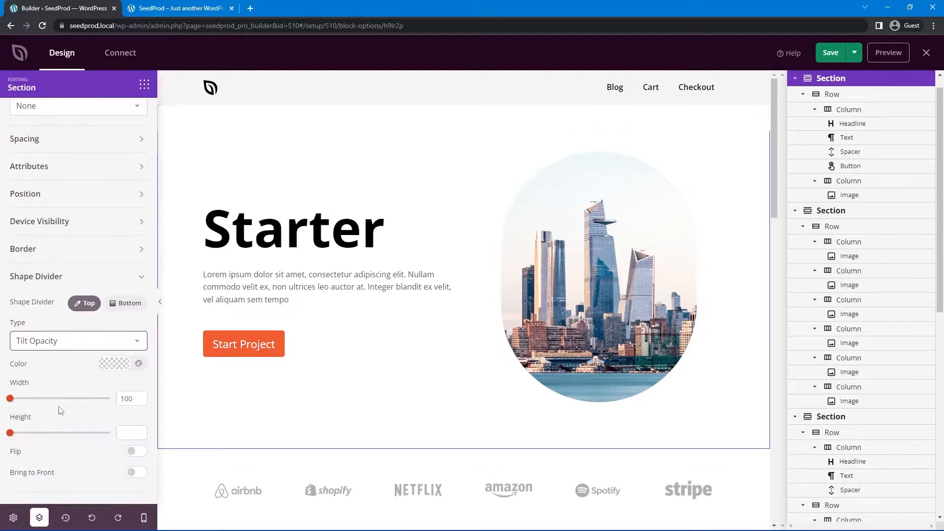
left_click(116, 365)
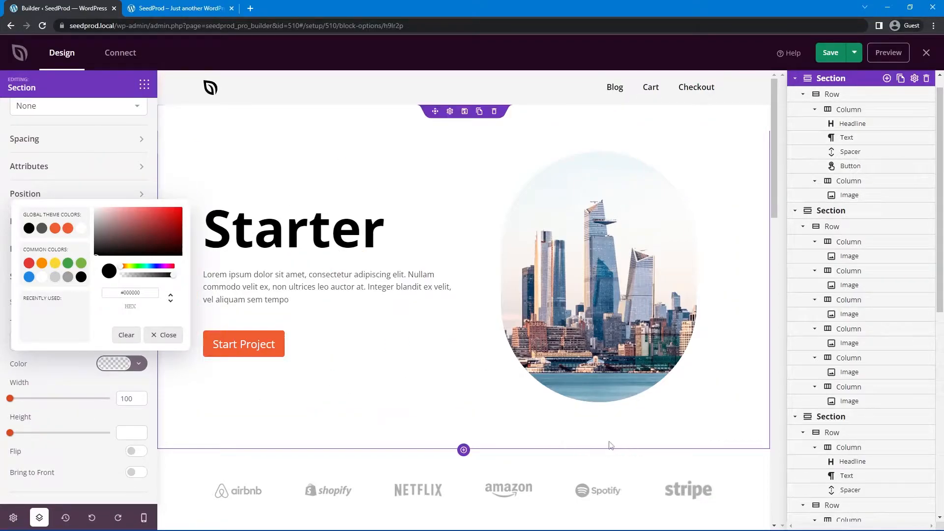
left_click(29, 278)
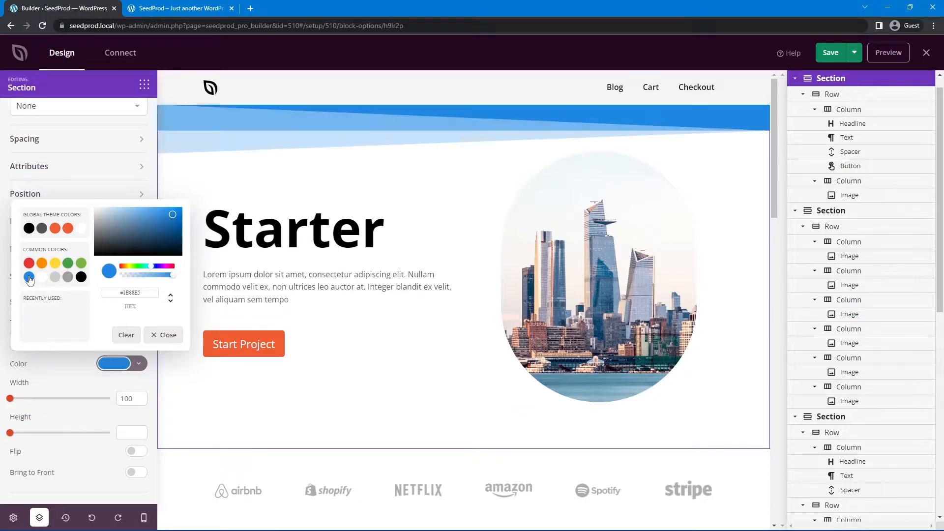
left_click(63, 364)
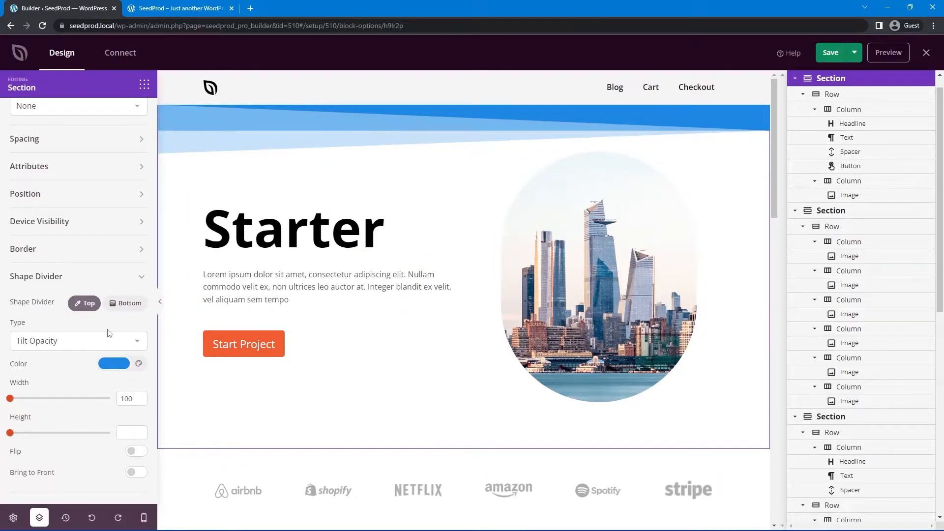
Step: Add a Tilt Opacity shape divider to the bottom of the hero section in the same blue #1E88E5
left_click(127, 304)
left_click(64, 447)
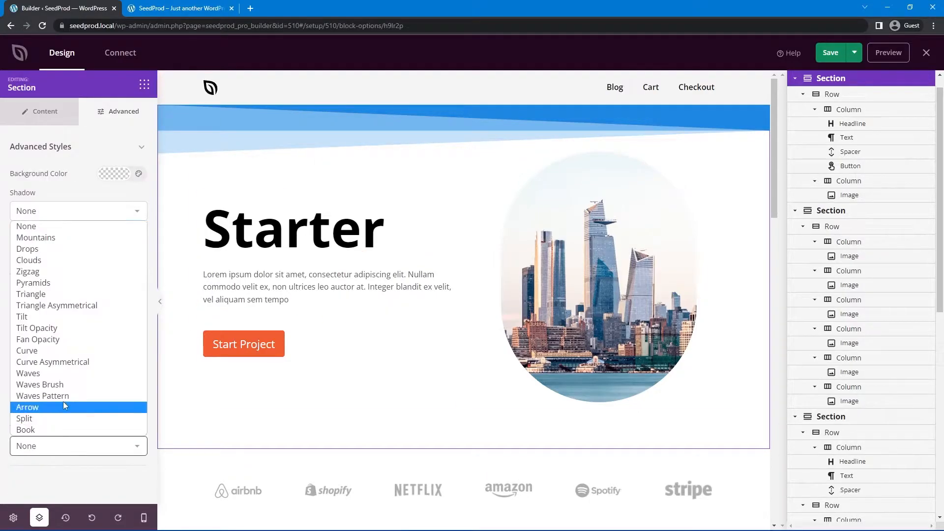
left_click(55, 332)
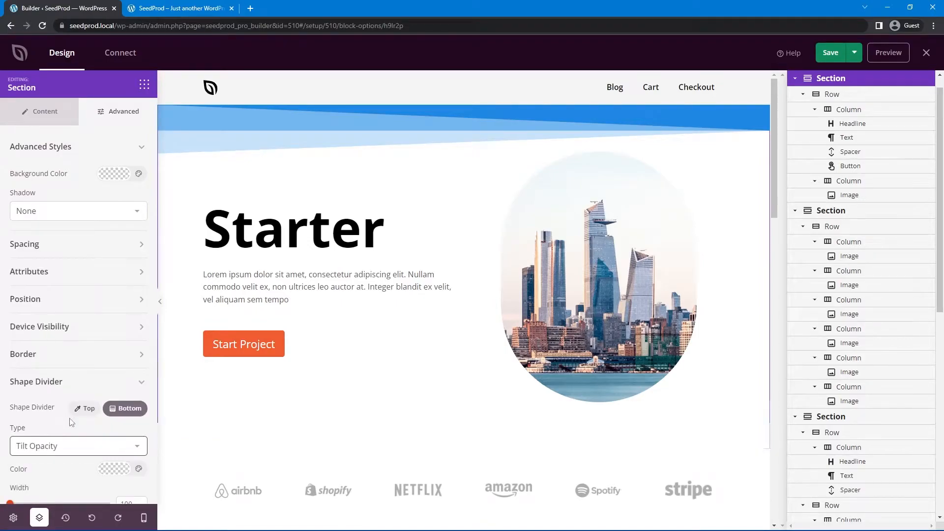
scroll(74, 344, "down", 2)
left_click(114, 363)
left_click(29, 278)
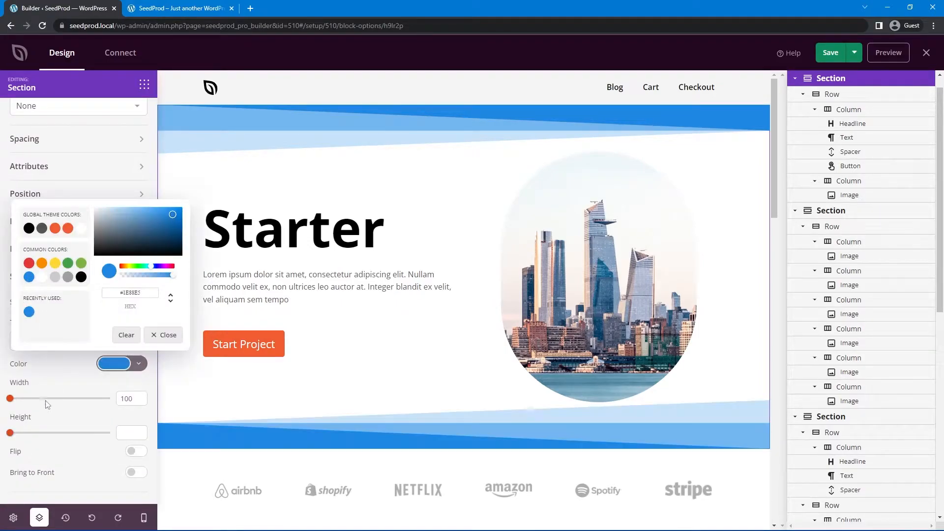
left_click(56, 378)
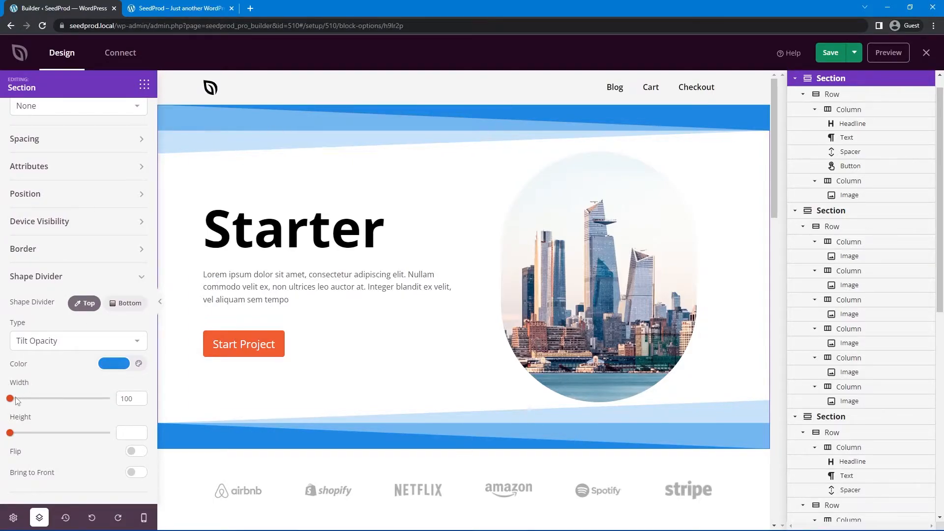
Step: Set the hero section's top shape divider width to 50
mouse_move(11, 399)
left_mouse_down()
mouse_move(106, 399)
mouse_move(2, 400)
left_mouse_up()
left_click_drag(128, 397, 96, 402)
type("50")
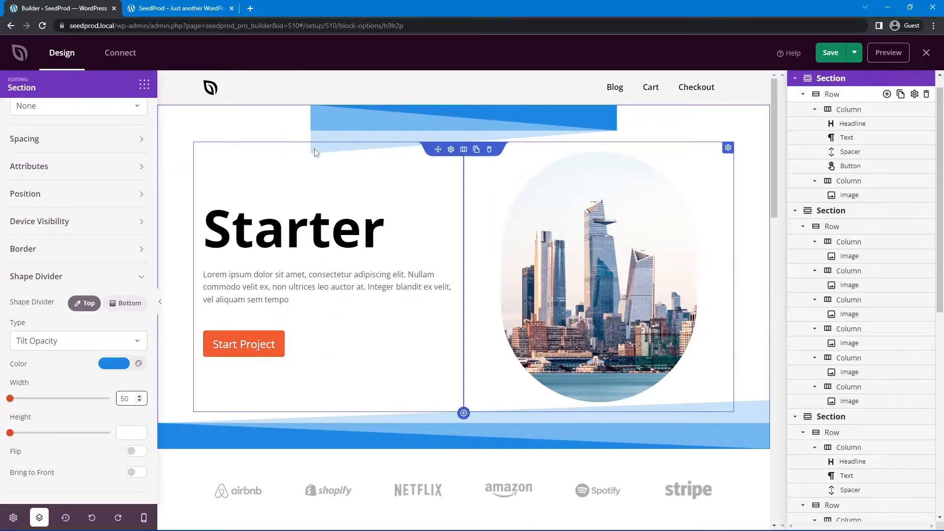
Step: Set the width of the top shape divider to 600
left_click_drag(15, 400, 117, 401)
type("600")
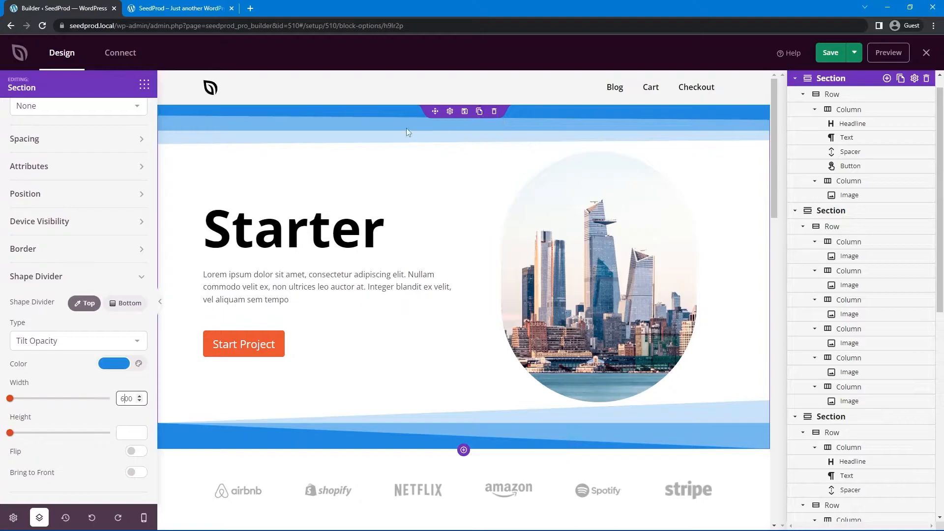
Step: Set the hero section's top shape divider width to 100, try a height of 500, and set the height to 200
left_click_drag(13, 399, 107, 438)
type("500")
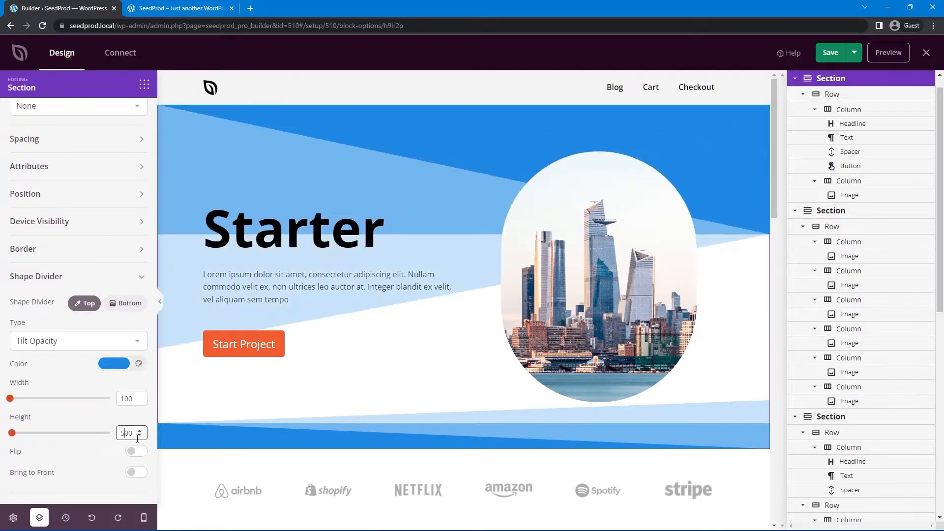
left_click_drag(10, 433, 118, 433)
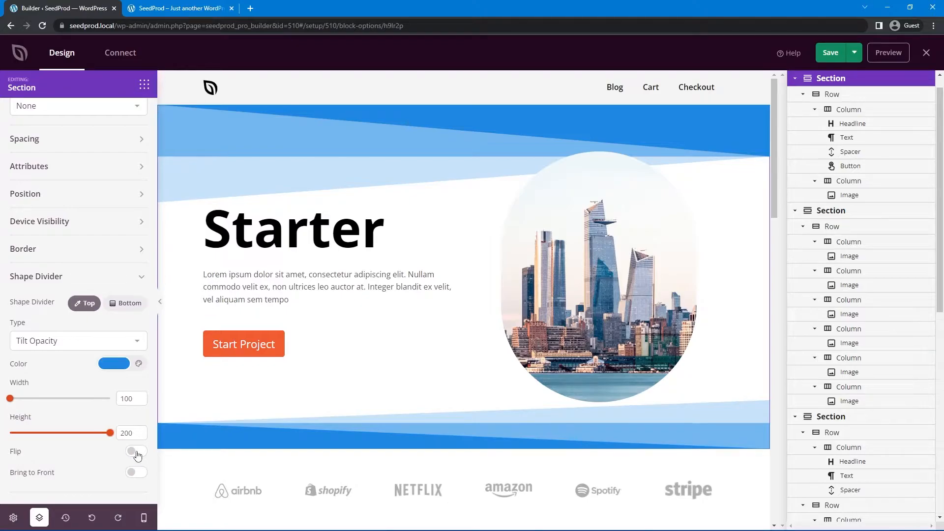
Step: Turn on Flip and Bring to Front for the hero section's top shape divider
left_click(137, 452)
left_click(136, 450)
left_click(137, 451)
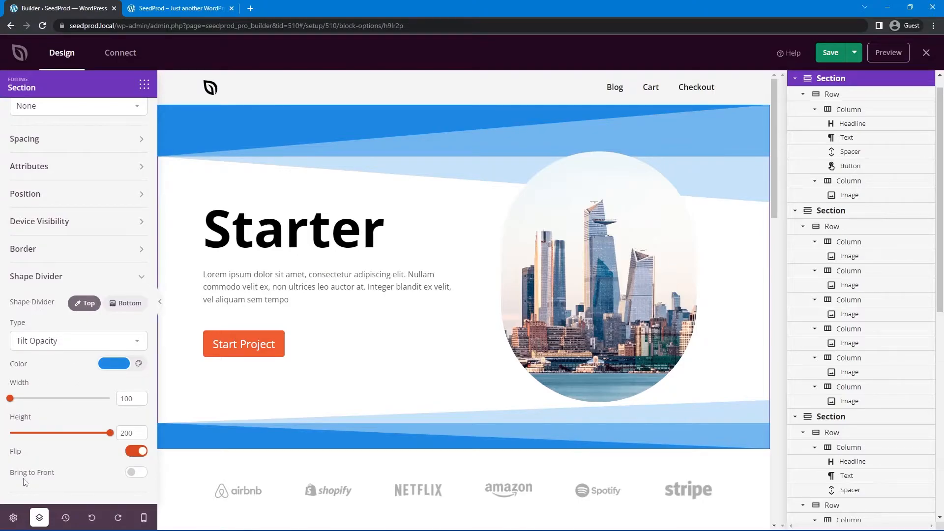
left_click(136, 472)
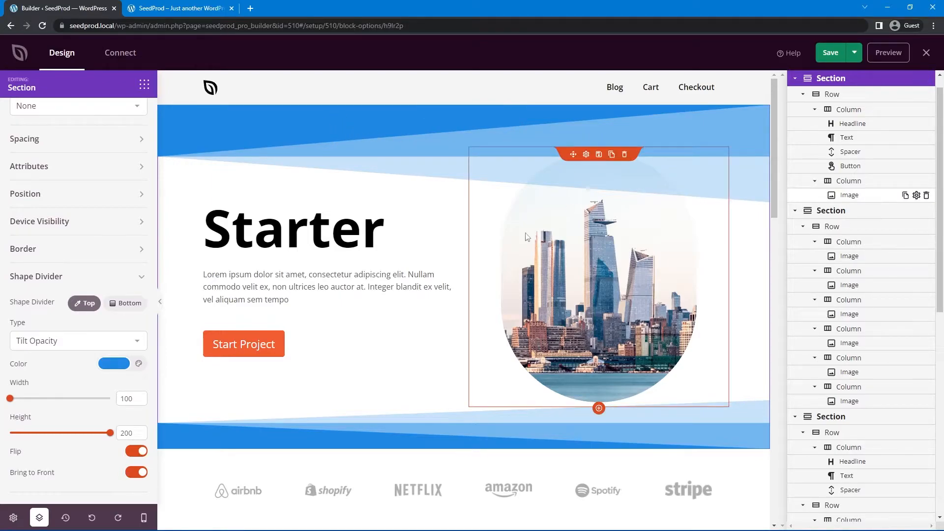
Step: Try the Mountains, Drops, Pyramids and Triangle Asymmetrical types on the hero section's top shape divider
left_click(59, 340)
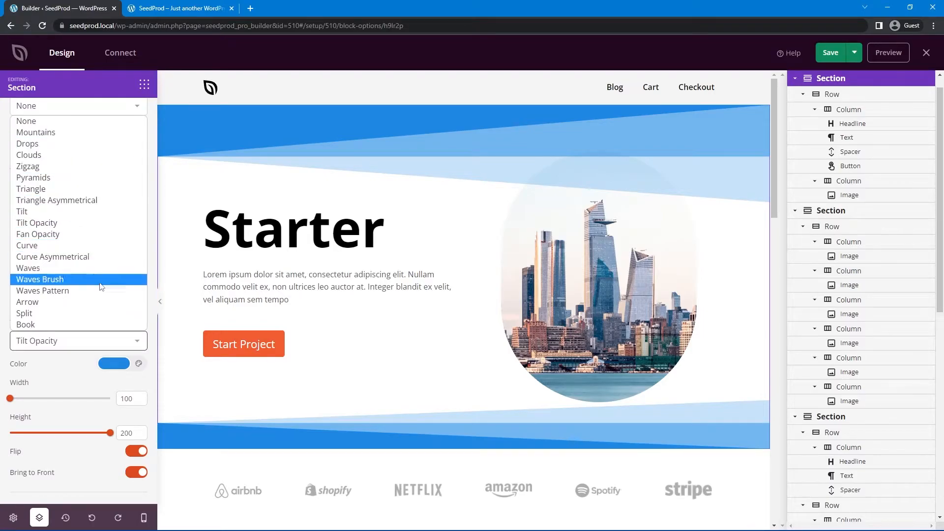
left_click(37, 133)
left_click(63, 347)
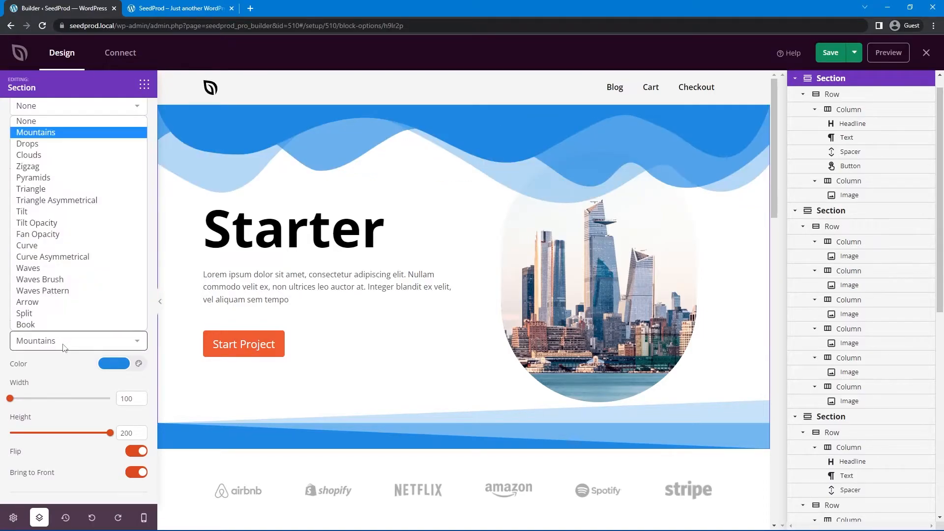
left_click(69, 143)
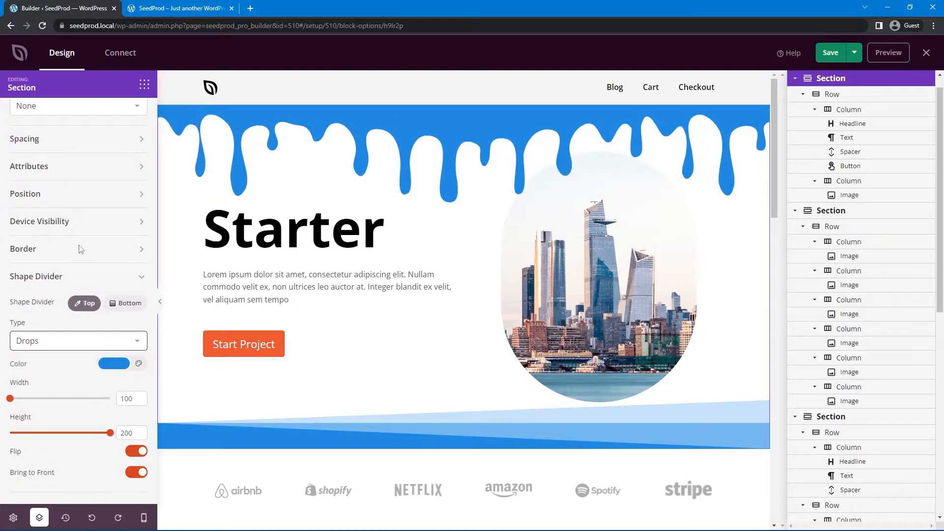
left_click(59, 350)
left_click(91, 339)
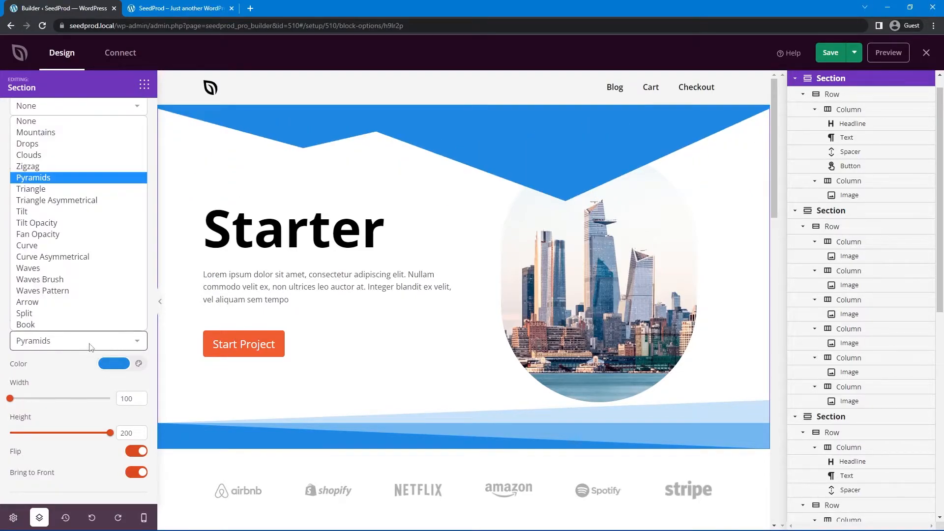
left_click(71, 203)
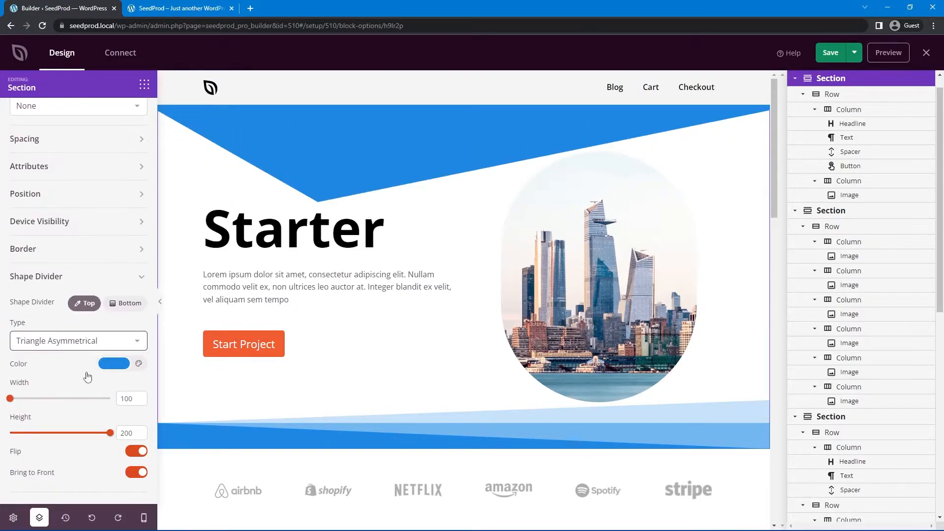
Step: Try a divider height of 100, and reset the top divider to Tilt Opacity with height 0 and Flip and Bring to Front off
left_click_drag(109, 439, 61, 440)
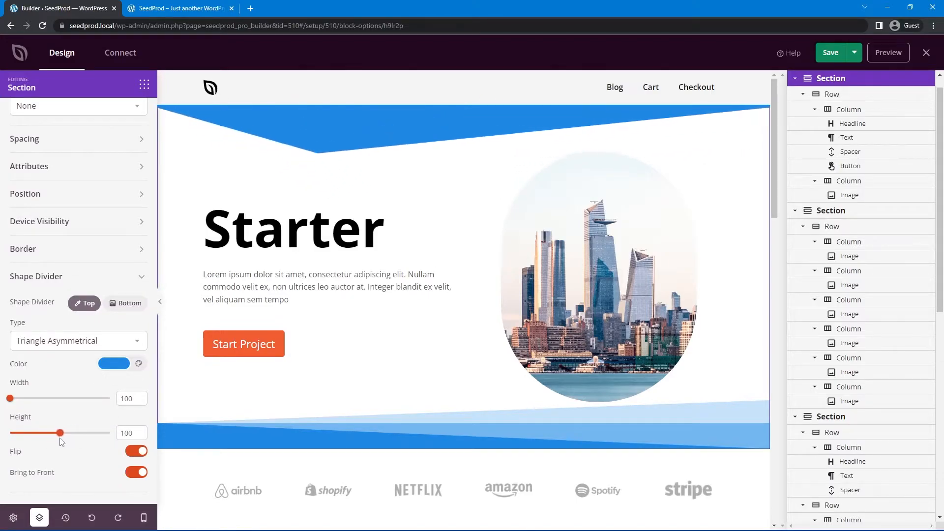
left_click(57, 343)
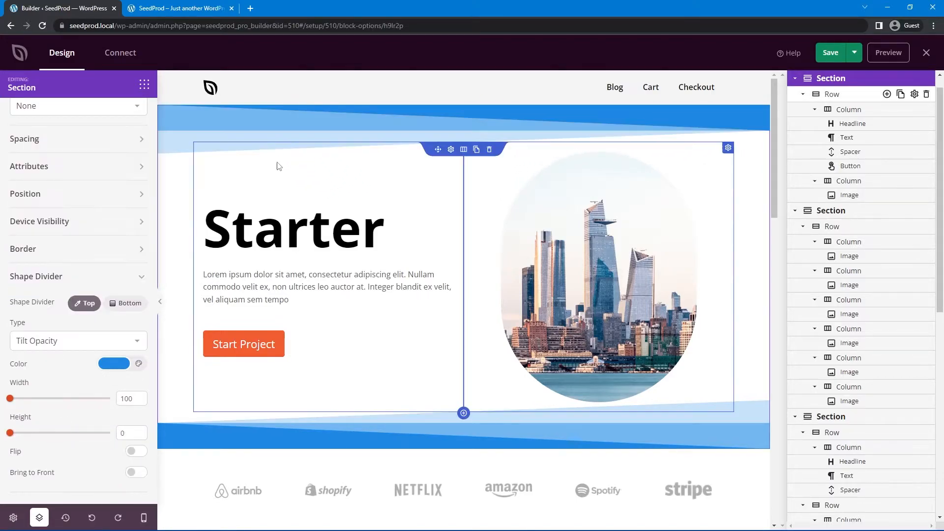
Step: Add a Tilt shape divider to the top of the hero section's row and colour it dark blue #044F90
left_click(401, 149)
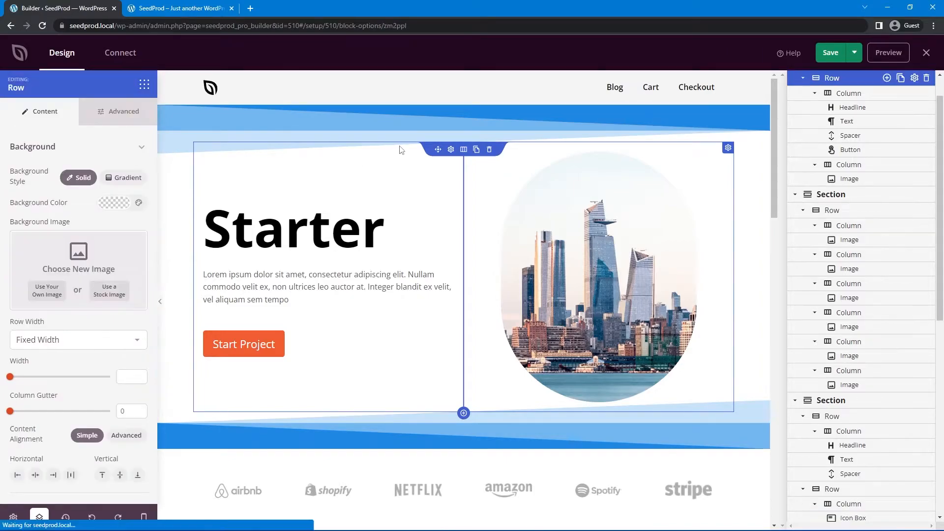
left_click(133, 115)
left_click(52, 362)
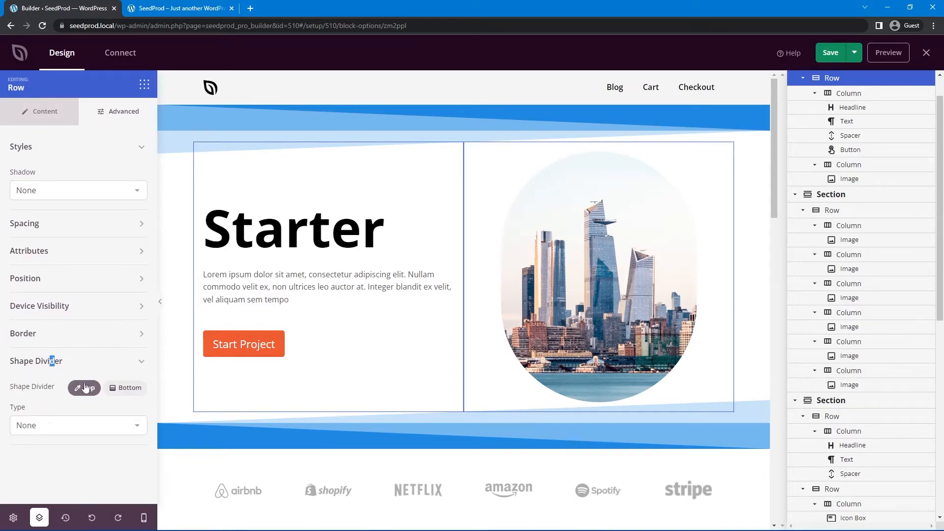
left_click(50, 430)
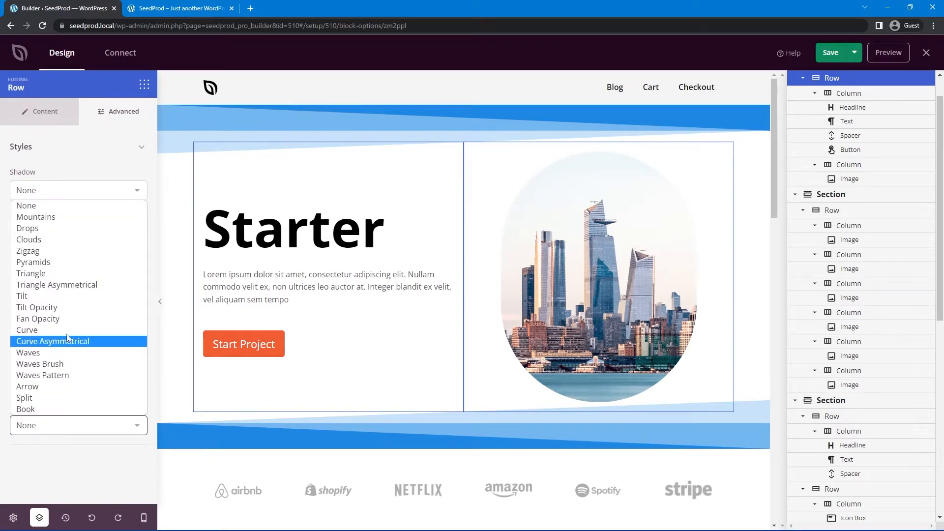
left_click(57, 299)
scroll(49, 480, "down", 2)
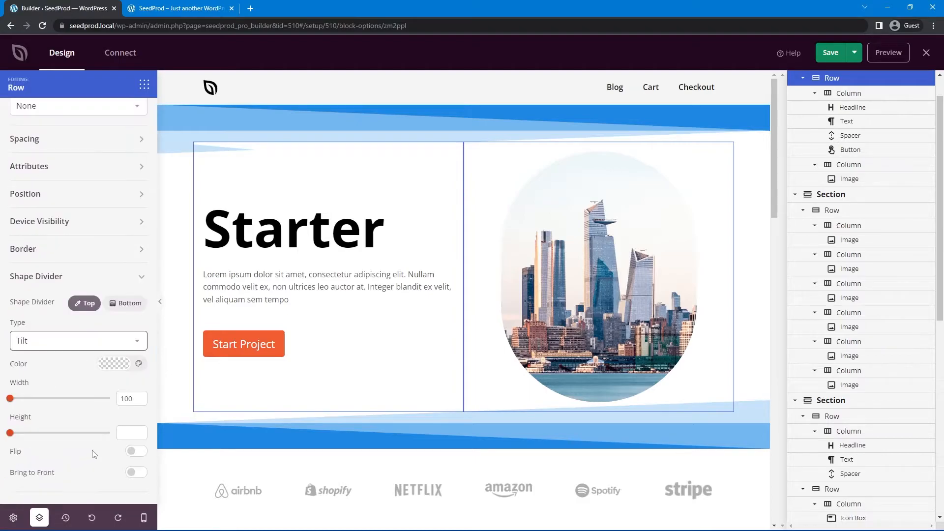
left_click(102, 370)
left_click(29, 277)
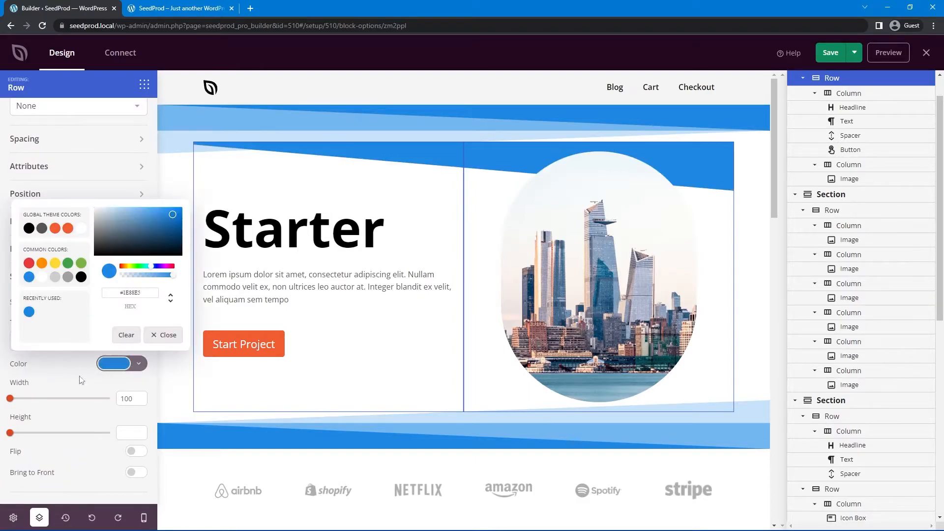
left_click(181, 230)
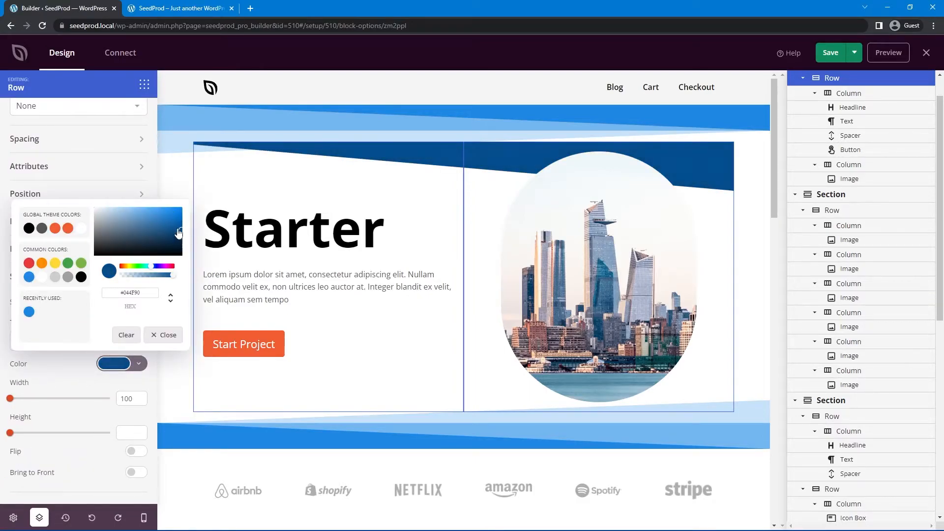
Step: Change the row's top shape divider to Fan Opacity and colour it blue #1E88E5
left_click(63, 344)
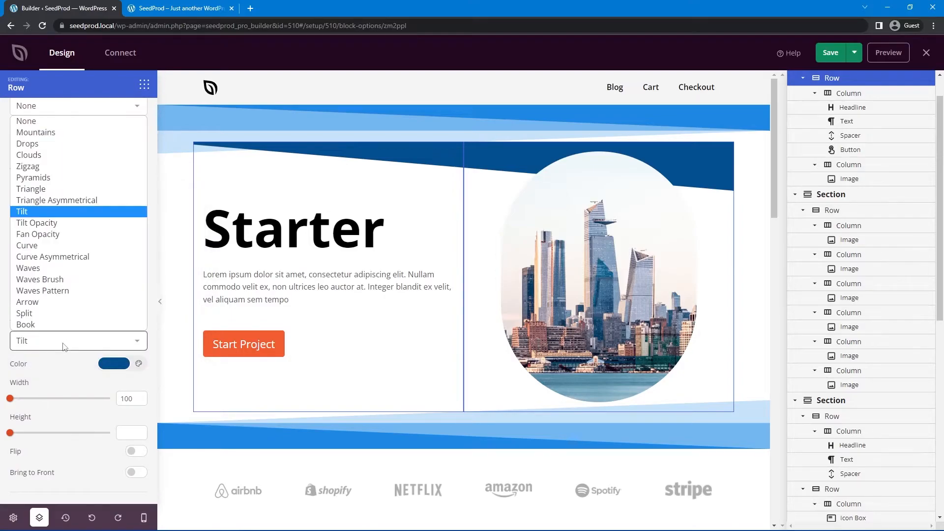
left_click(59, 235)
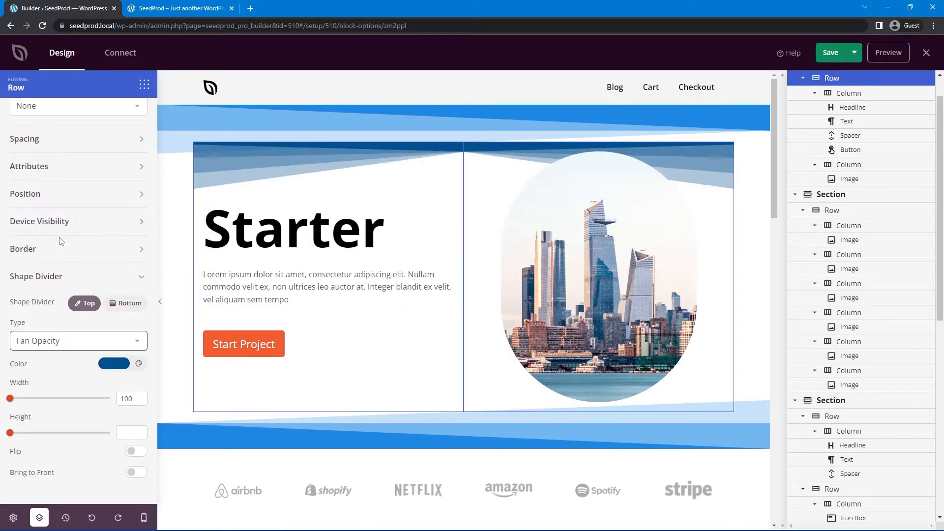
left_click(112, 365)
left_click(30, 279)
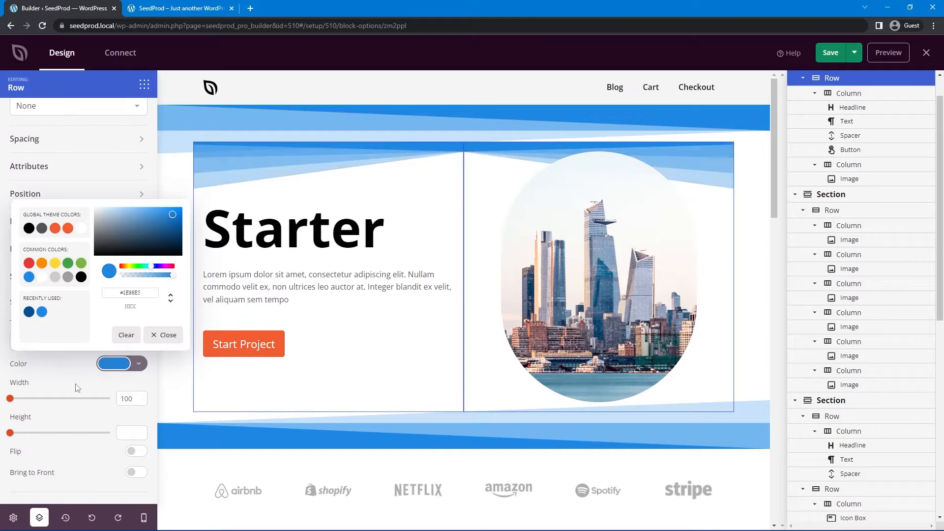
Step: Set the row's top shape divider height to 200 and try the Flip option on and off
left_click(68, 365)
mouse_move(9, 398)
left_mouse_down()
mouse_move(66, 397)
mouse_move(10, 398)
left_mouse_up()
left_click_drag(10, 433, 174, 433)
left_click(139, 451)
left_click(138, 451)
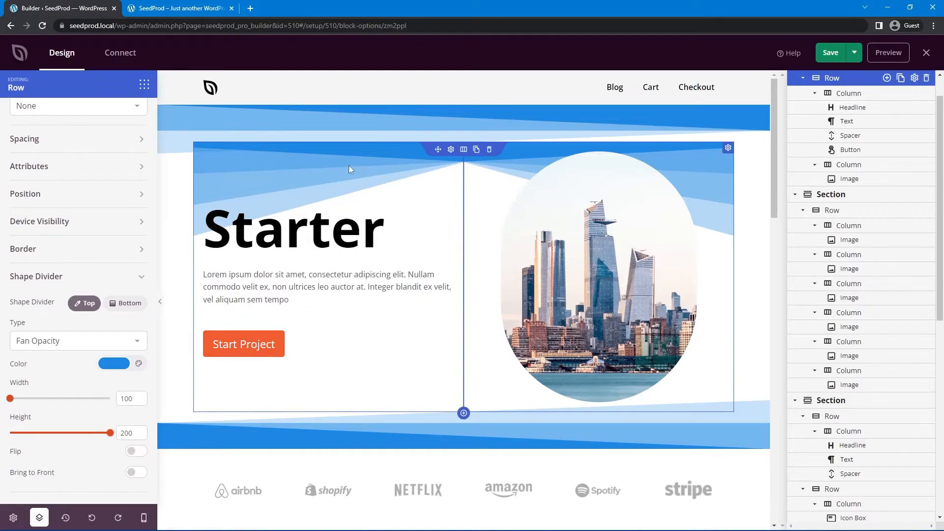
Step: Try Bring to Front on the row's shape divider, turn it off again, and remove the divider by choosing None
left_click(135, 473)
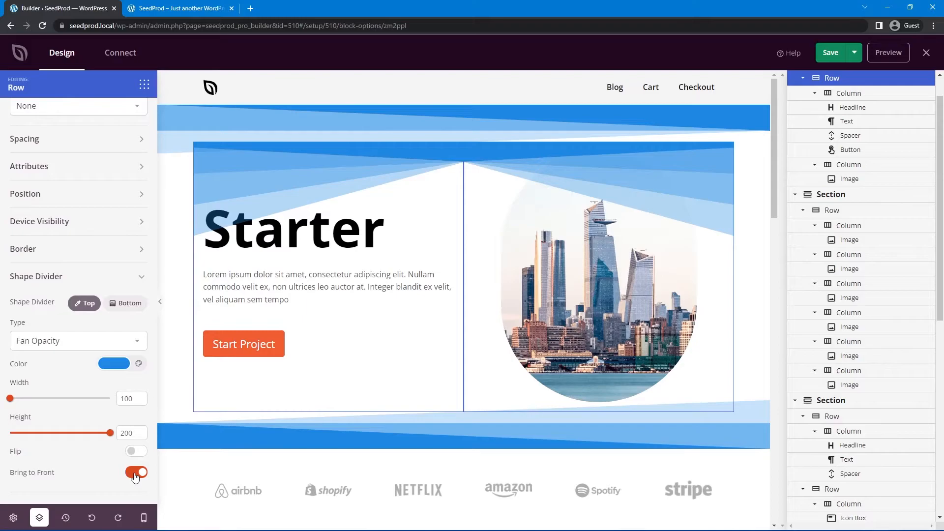
left_click(134, 473)
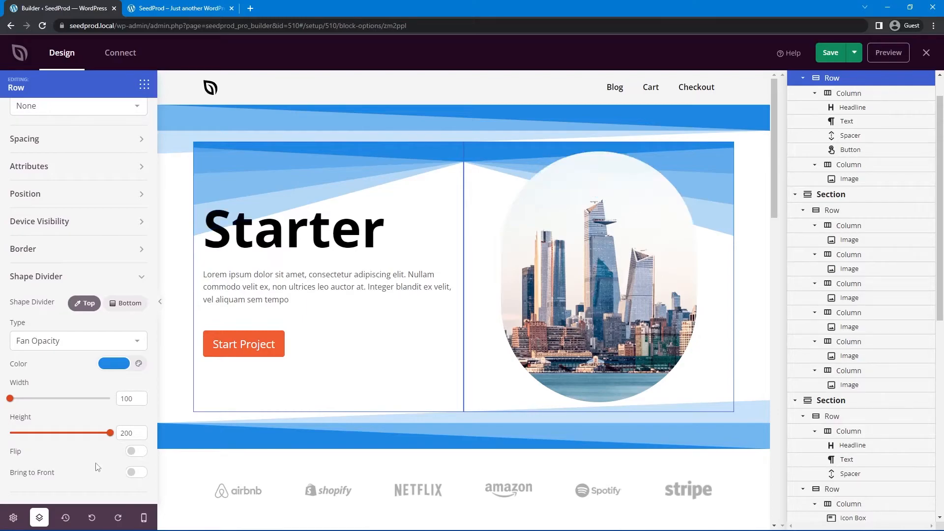
left_click(77, 343)
left_click(36, 119)
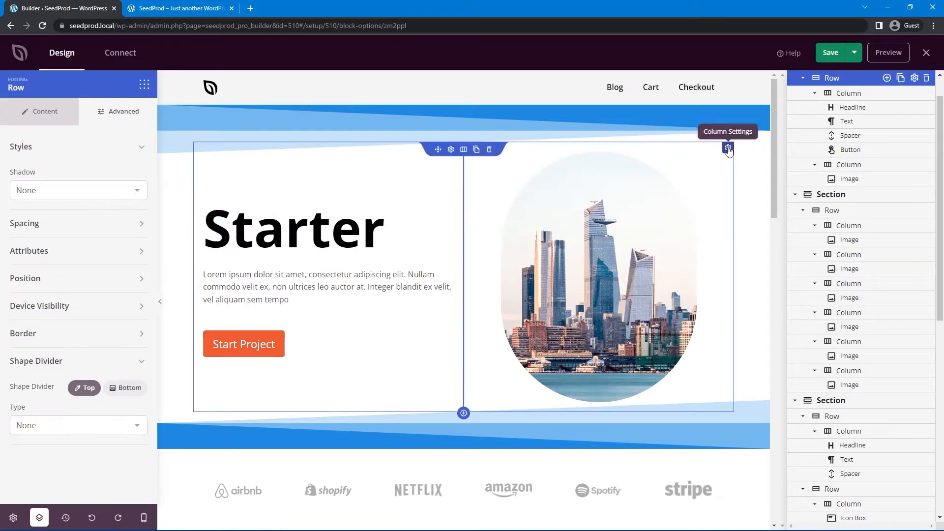
Step: Open the settings of the hero row's image column
left_click(730, 146)
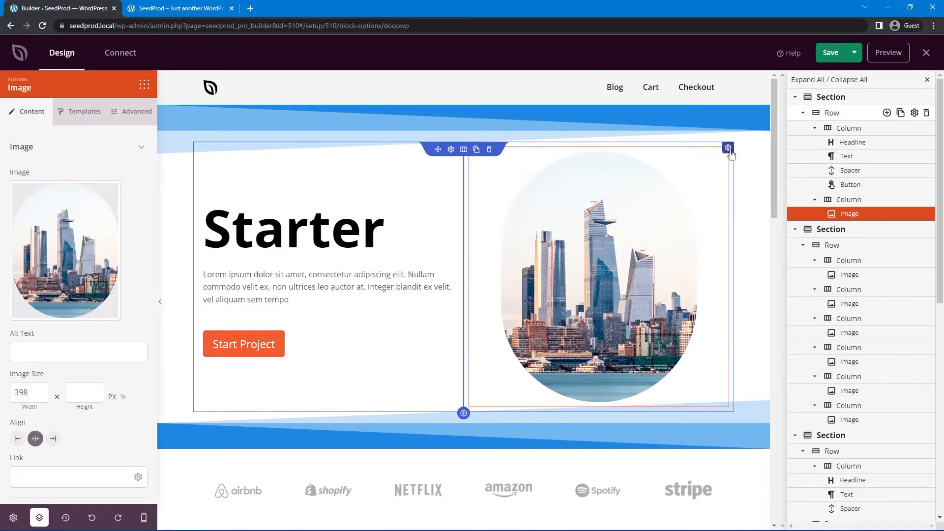
left_click(729, 150)
scroll(815, 138, "up", 3)
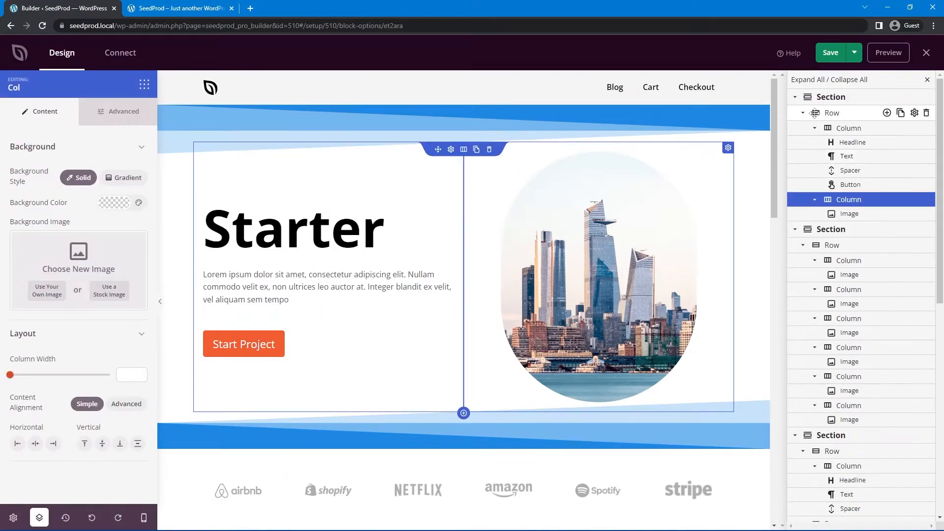
Step: Collapse both columns of the hero row in the page structure while keeping the row expanded
left_click(815, 113)
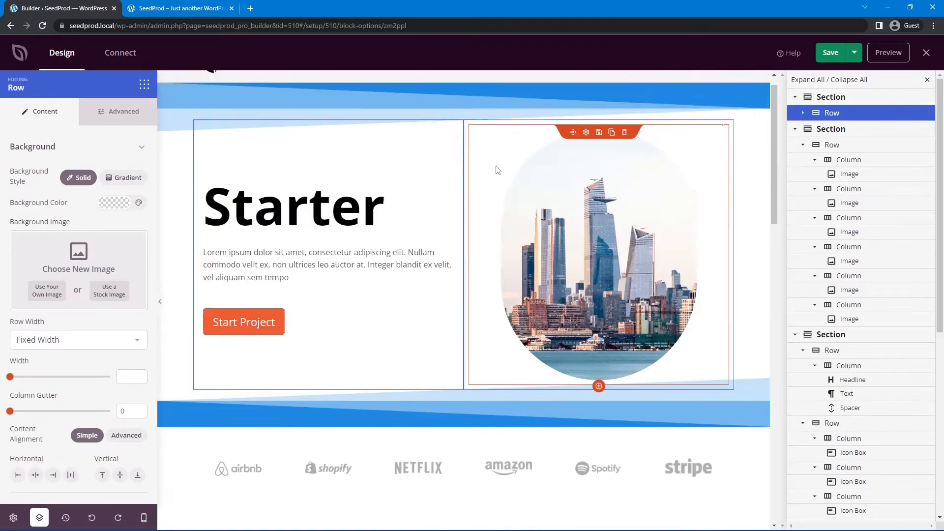
left_click(803, 112)
left_click(814, 128)
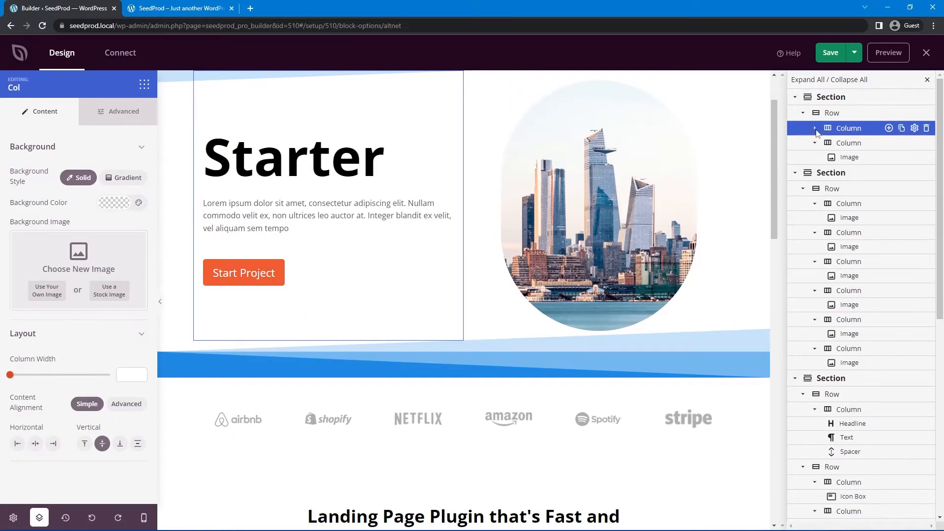
left_click(814, 143)
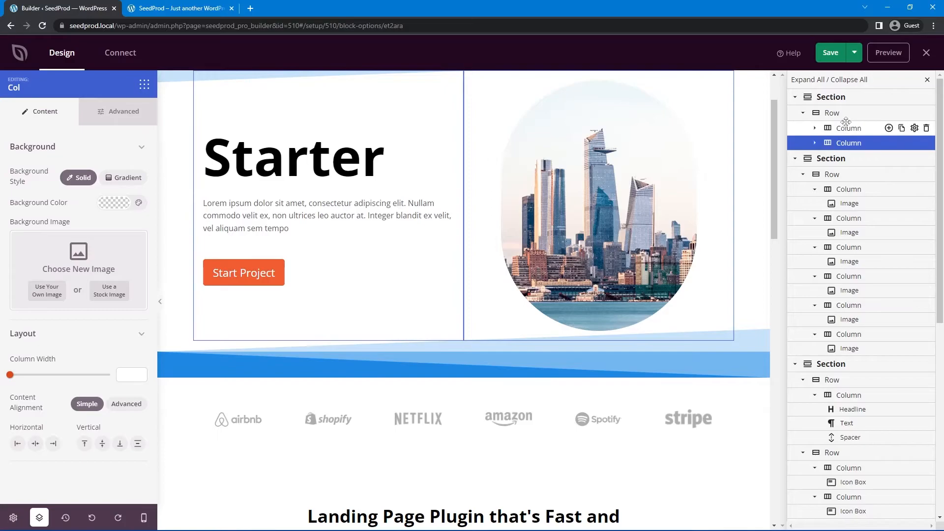
Step: Add a Tilt Opacity shape divider to the top of the hero row's headline column and colour it blue #1E88E5
left_click(846, 127)
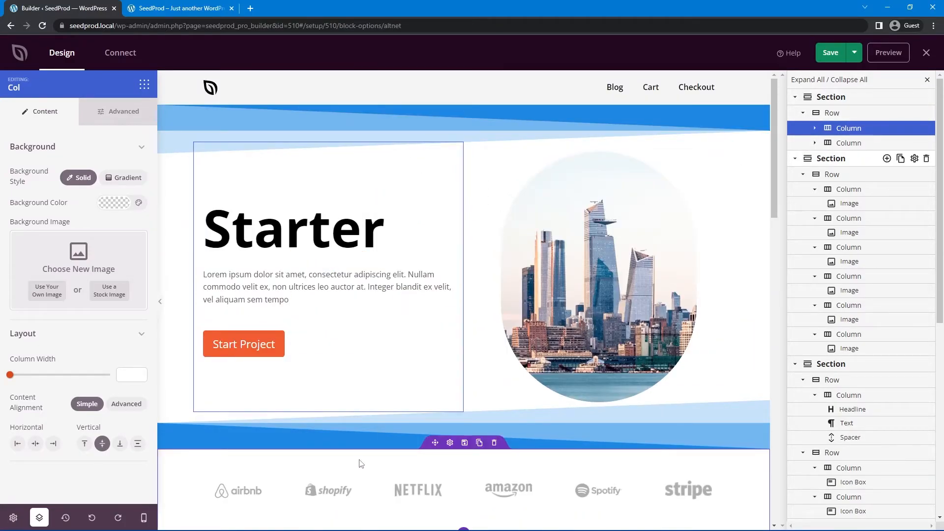
left_click(116, 111)
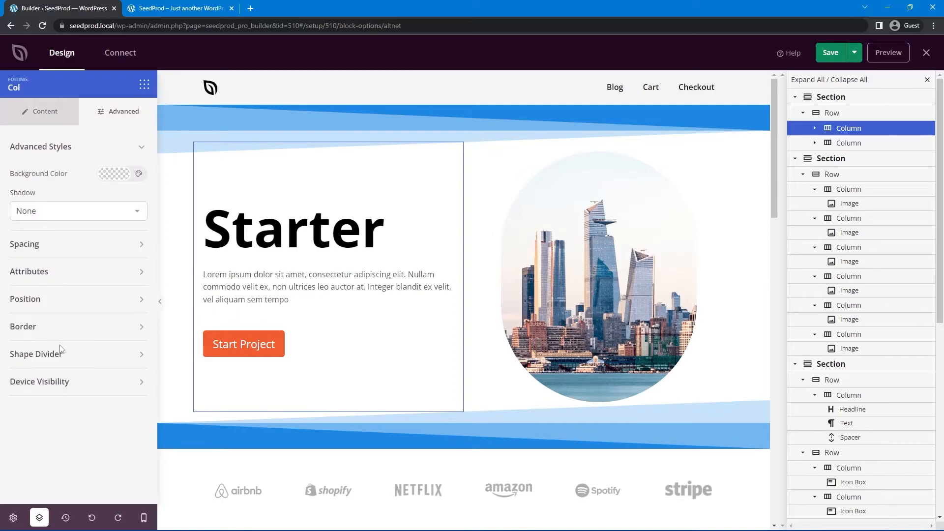
left_click(56, 354)
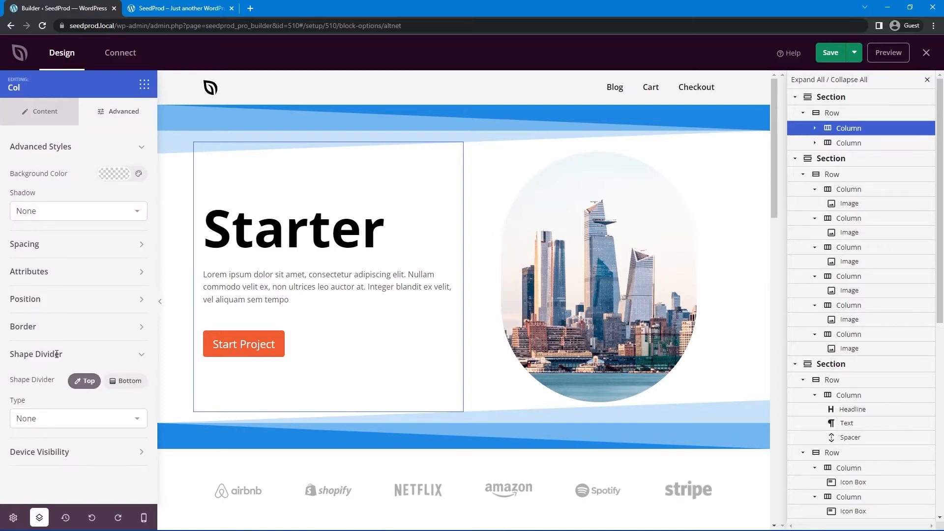
left_click(87, 424)
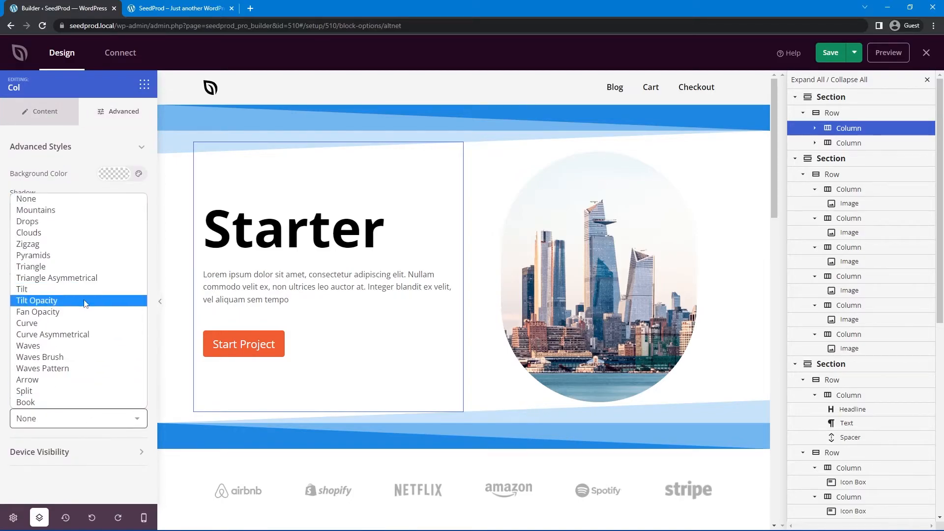
left_click(33, 302)
scroll(69, 409, "down", 2)
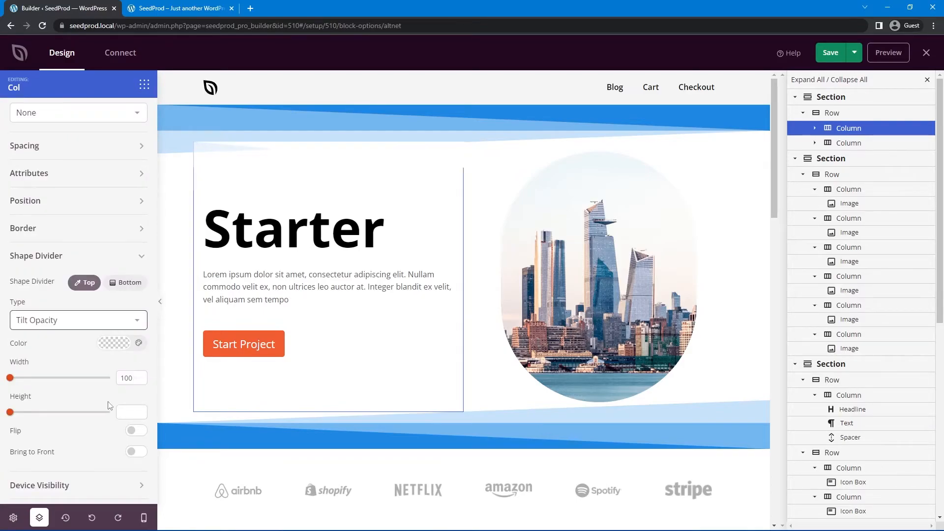
left_click(115, 342)
left_click(42, 292)
left_click(62, 354)
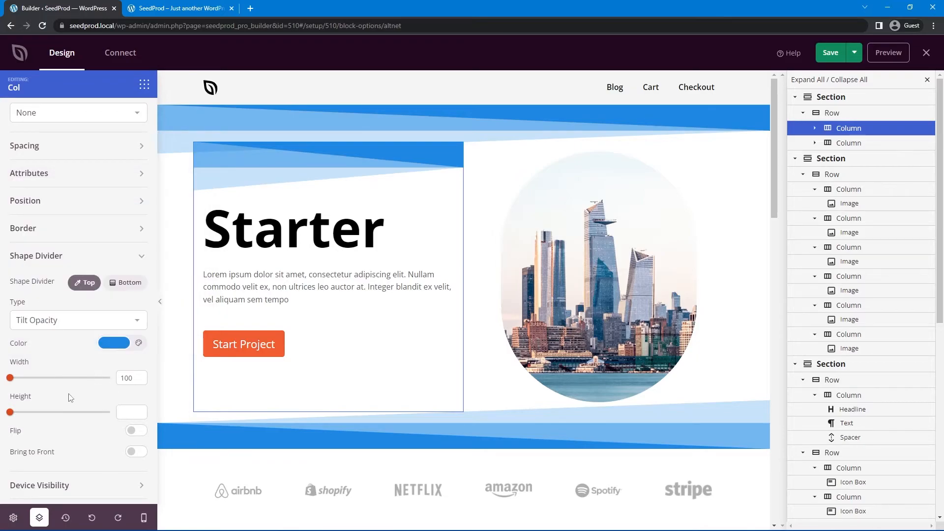
Step: Add a Tilt Opacity shape divider to the bottom of the hero row's headline column and colour it blue
left_click(128, 283)
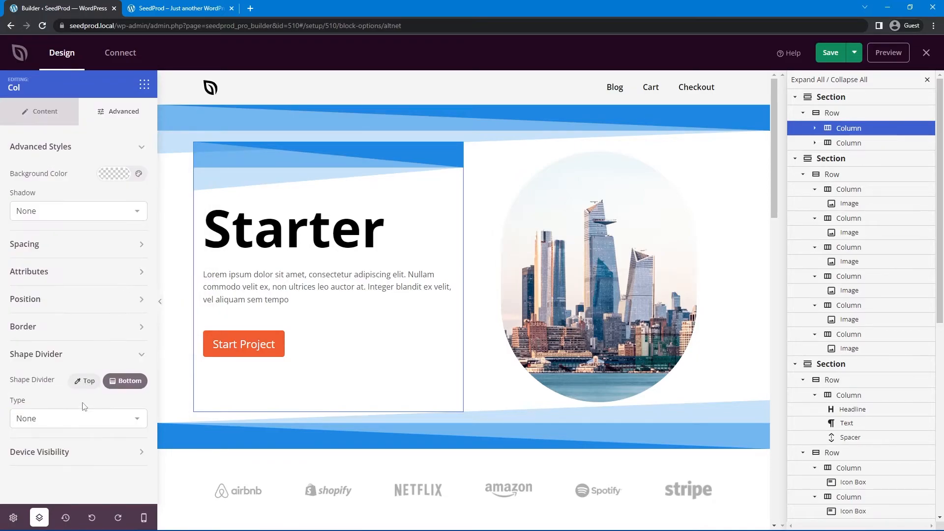
left_click(106, 422)
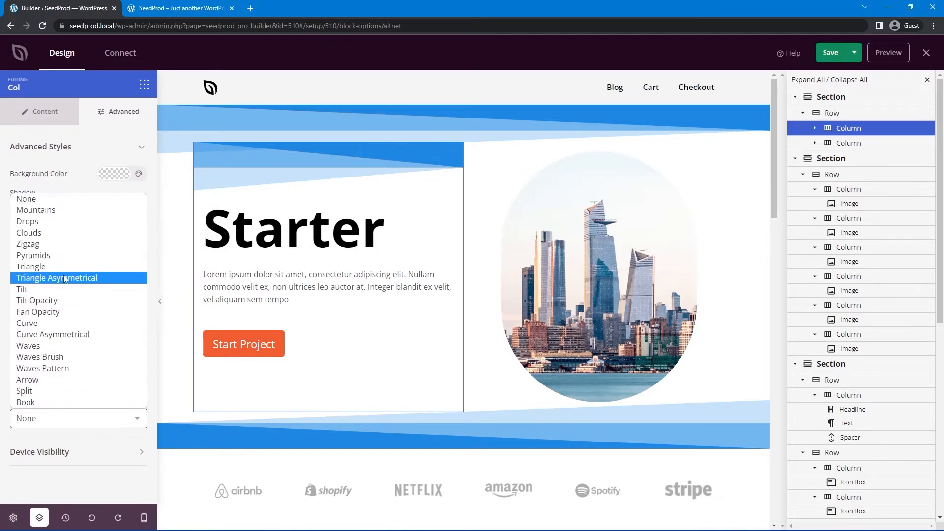
left_click(107, 309)
scroll(81, 422, "down", 2)
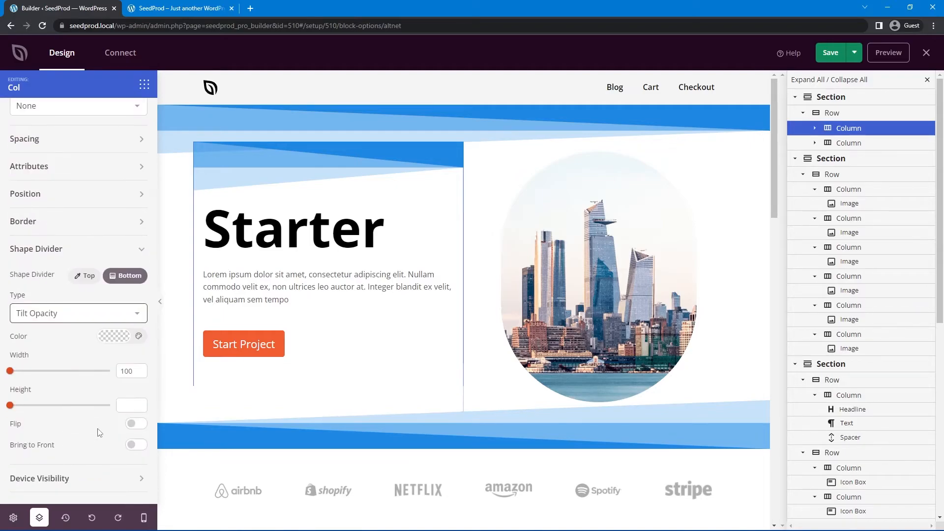
left_click(114, 336)
left_click(29, 428)
Step: Remove the top and bottom shape dividers from the hero section by setting both types to None
left_click(233, 121)
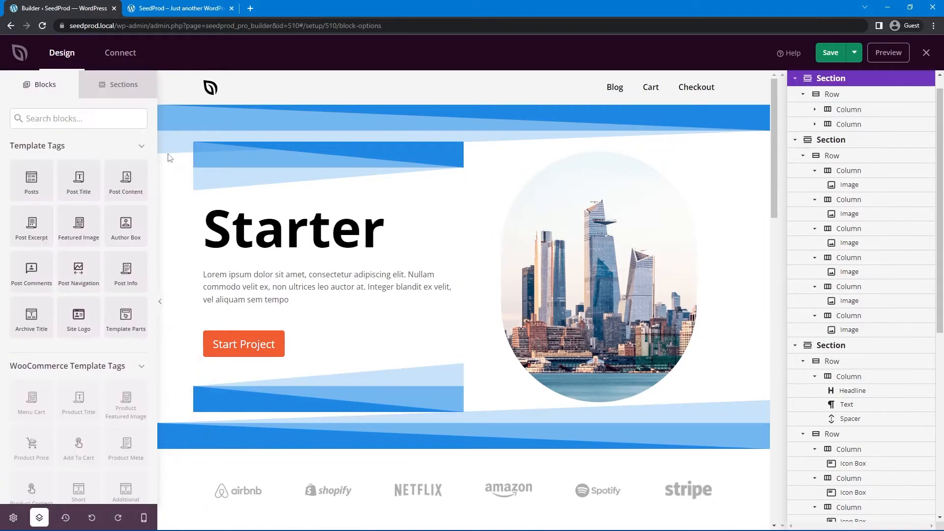
left_click(123, 112)
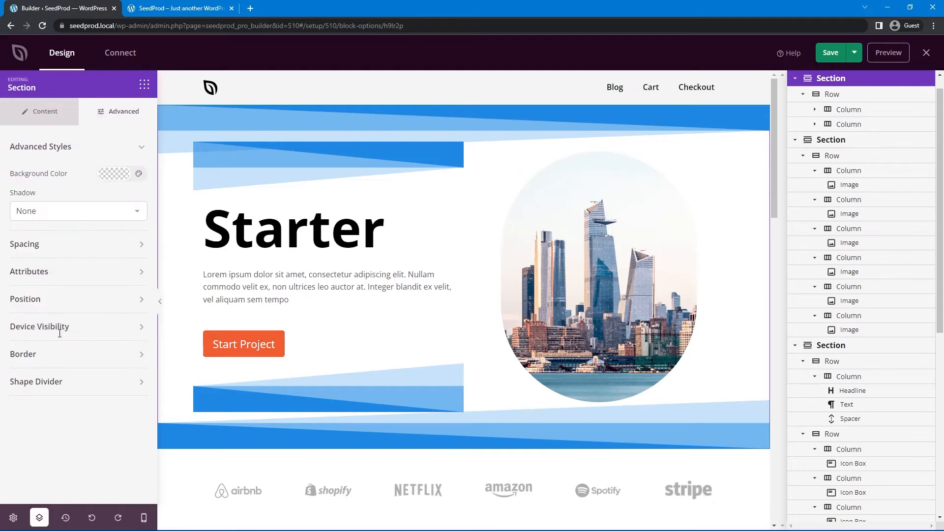
left_click(49, 383)
scroll(54, 376, "down", 1)
left_click(54, 344)
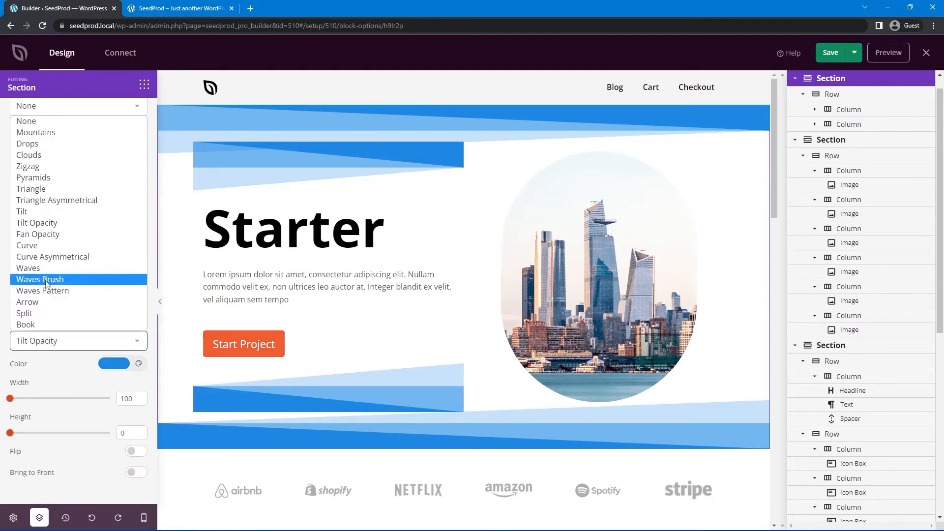
left_click(44, 123)
left_click(125, 409)
left_click(73, 341)
left_click(44, 122)
Step: Flip the bottom shape divider of the hero row's headline column
left_click(230, 155)
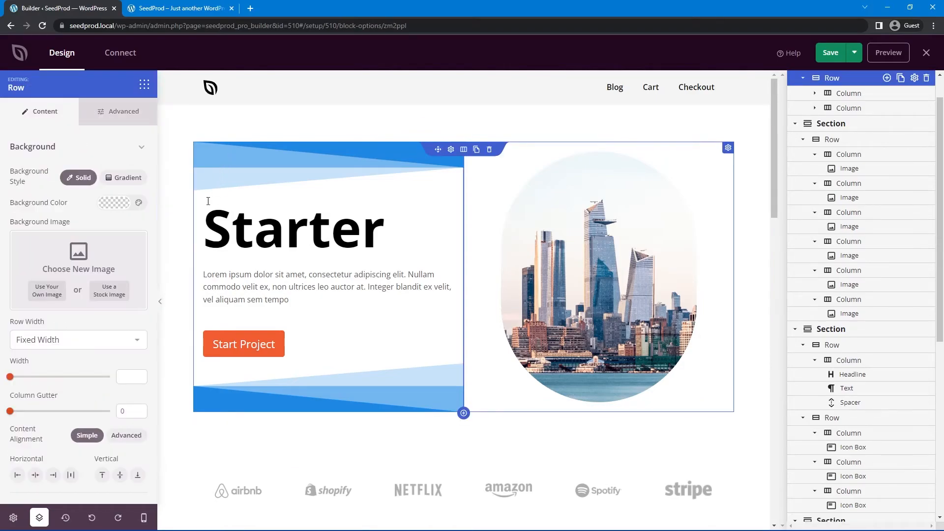
left_click(123, 116)
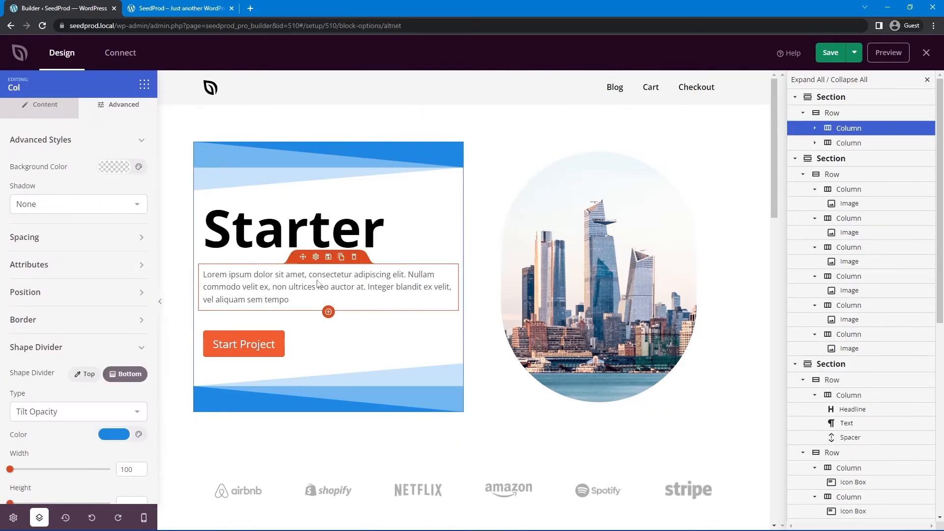
scroll(55, 371, "down", 2)
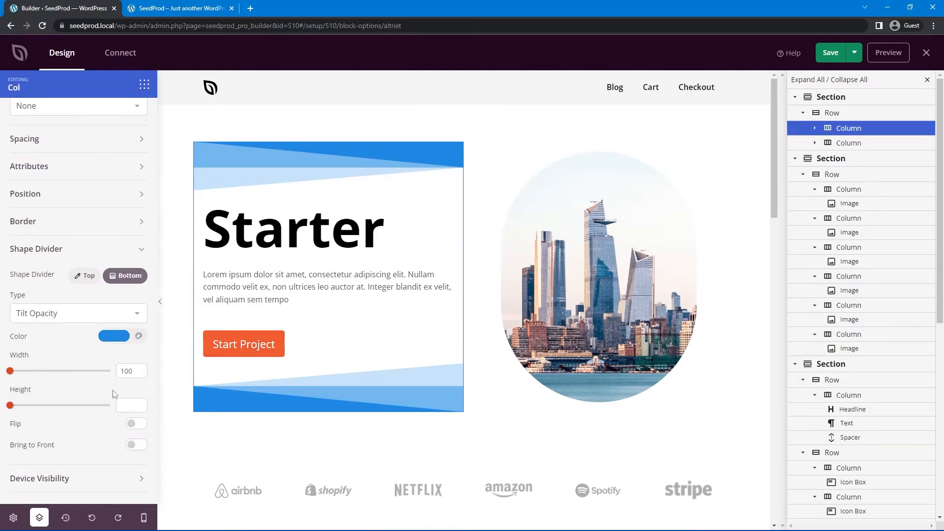
left_click(132, 427)
mouse_move(10, 371)
left_mouse_down()
mouse_move(61, 371)
mouse_move(3, 372)
left_mouse_up()
left_click(84, 275)
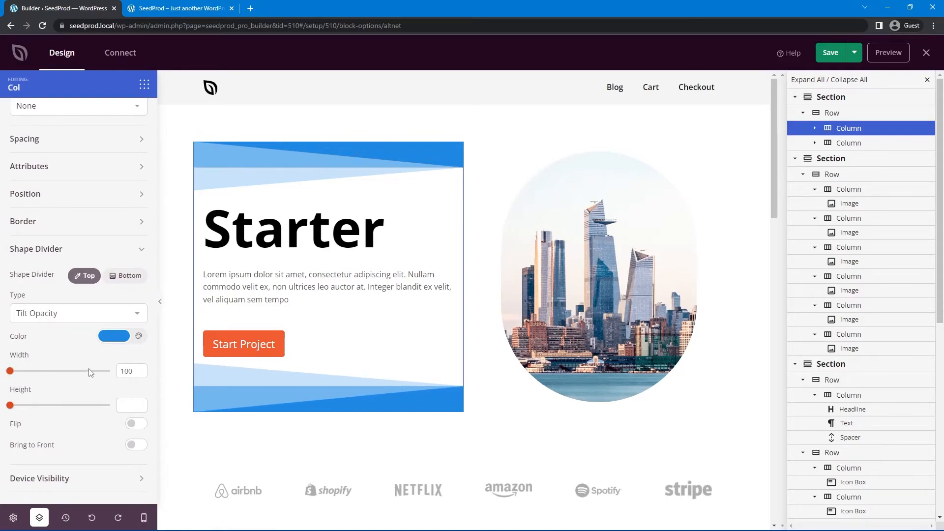
scroll(86, 370, "up", 1)
left_click(72, 302)
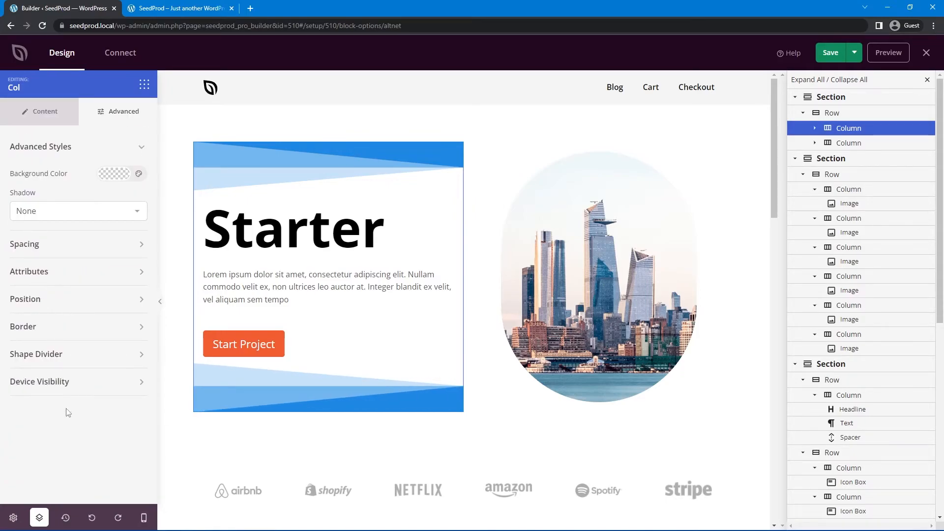
Step: Give the headline column a solid blue border with a width of 10 and a radius of 5 on all corners
left_click(35, 327)
scroll(18, 349, "down", 2)
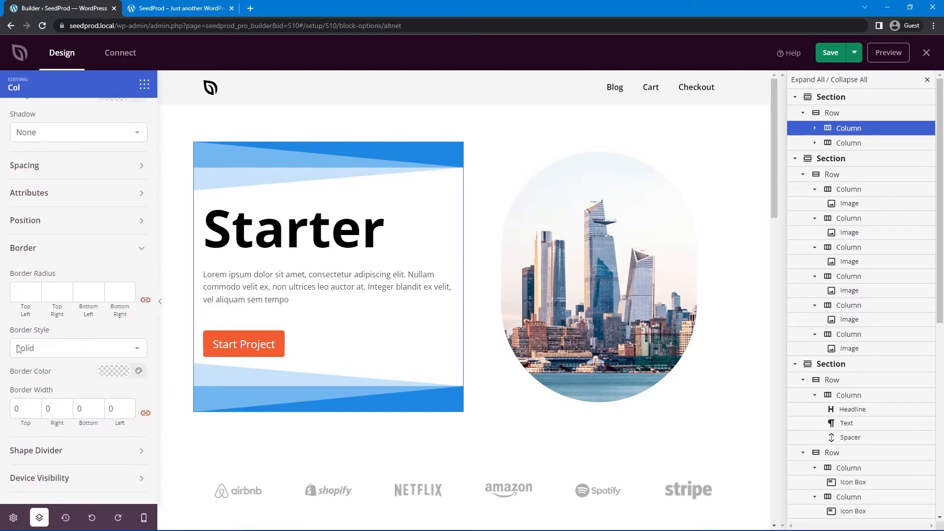
left_click(114, 371)
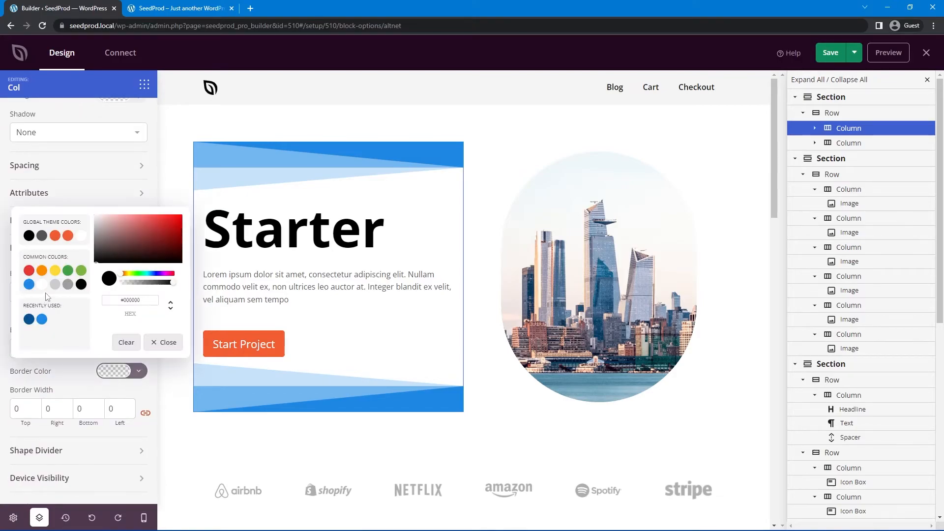
left_click(29, 285)
left_click(76, 389)
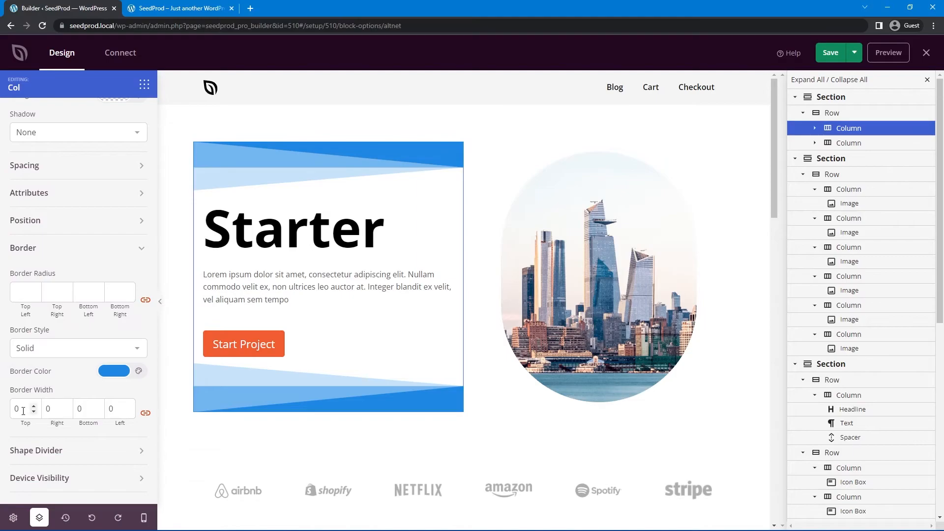
type("5")
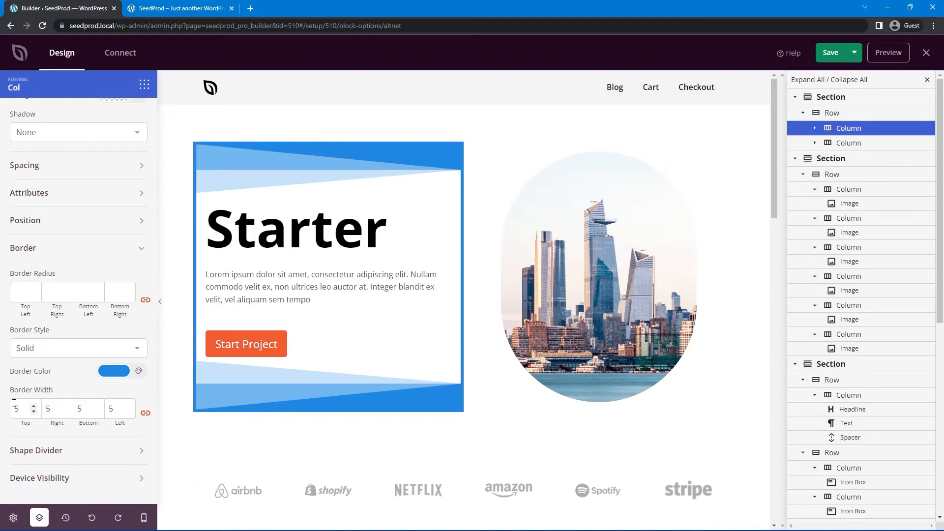
left_click_drag(21, 410, 2, 409)
type("10")
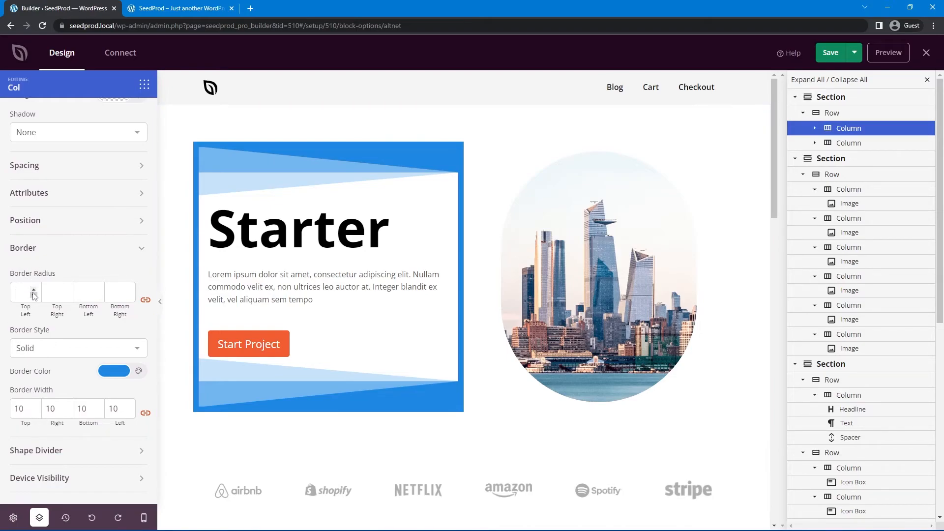
type("5")
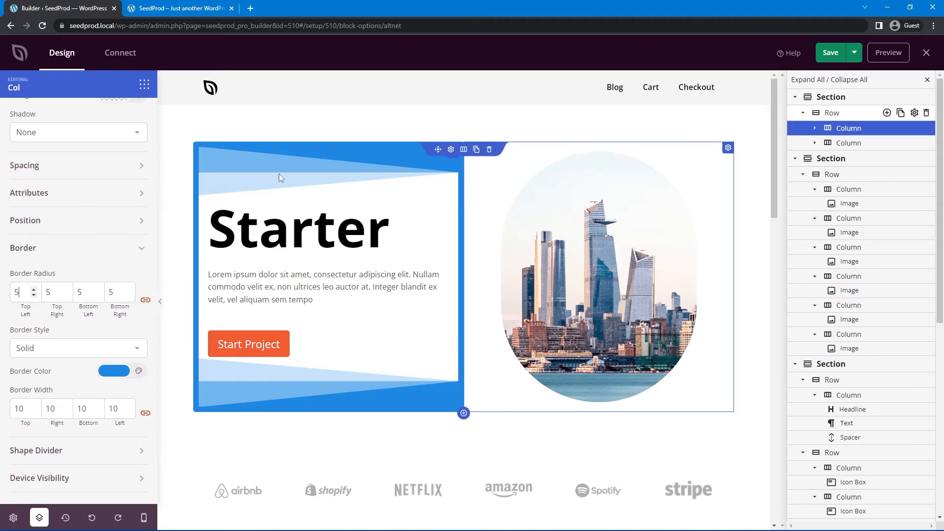
left_click(105, 251)
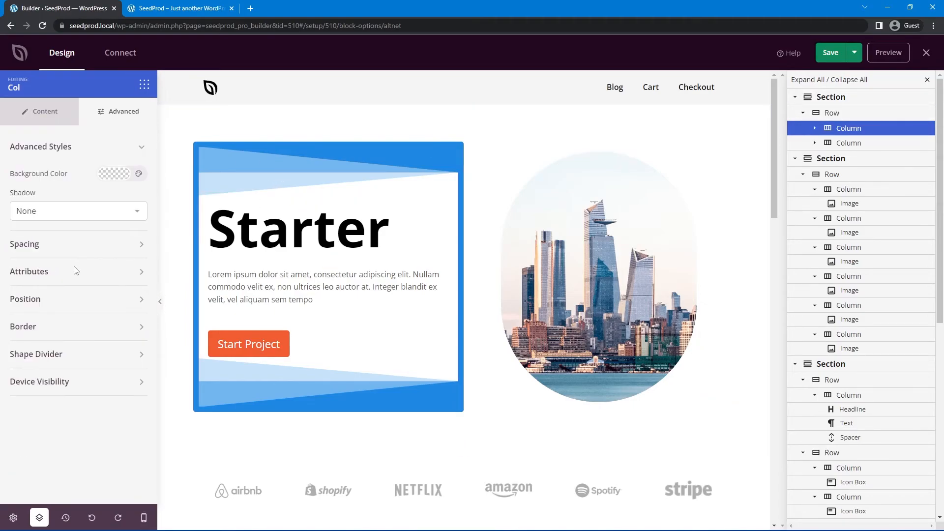
Step: Apply a shadow to the headline column, trying the Large and 2X Large options
left_click(54, 211)
left_click(79, 272)
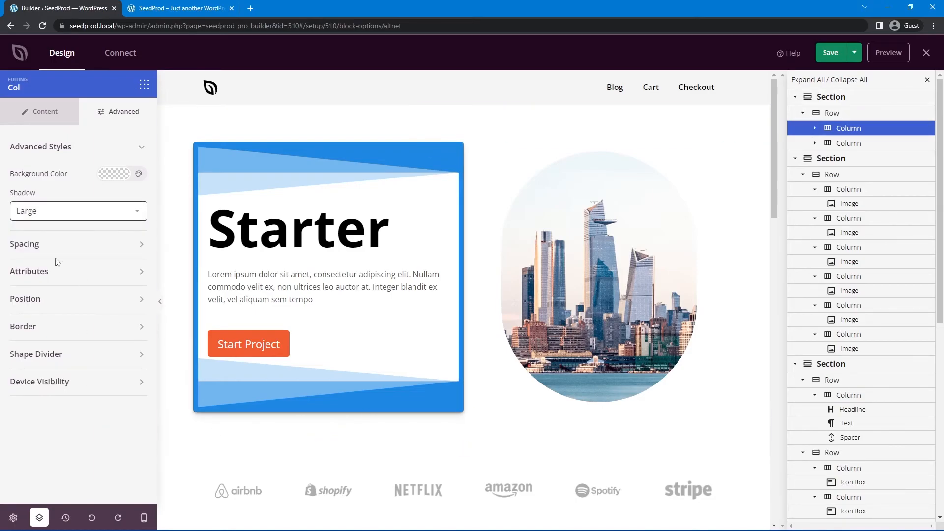
left_click(34, 216)
left_click(54, 291)
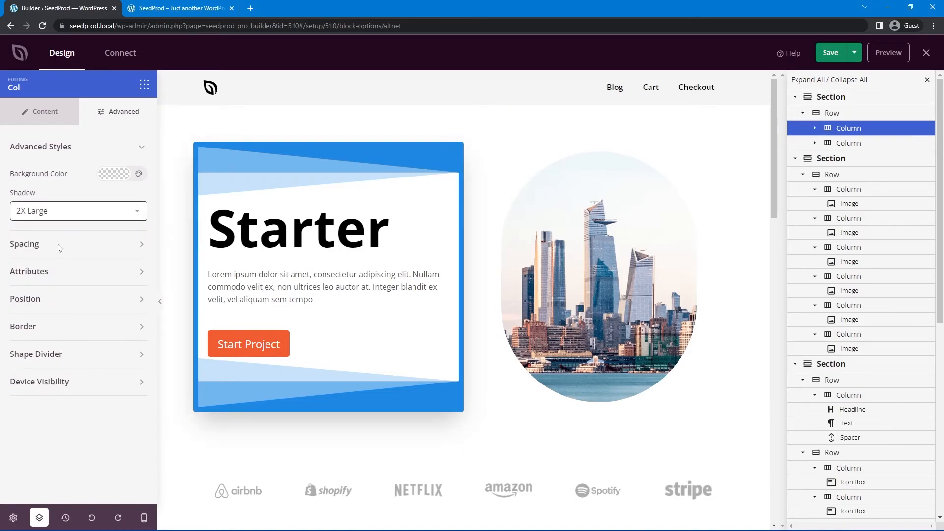
left_click(49, 219)
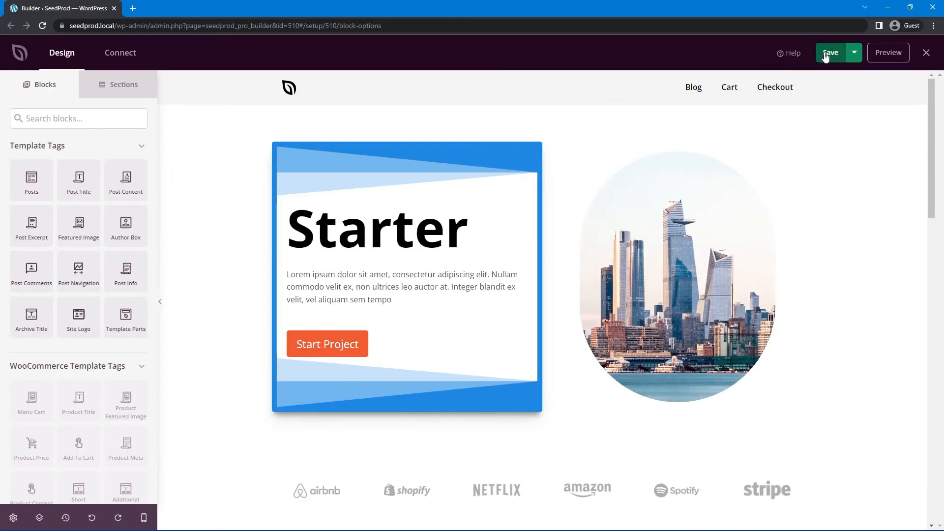
Step: Save the homepage template and leave the builder to view the live site
left_click(829, 52)
left_click(926, 53)
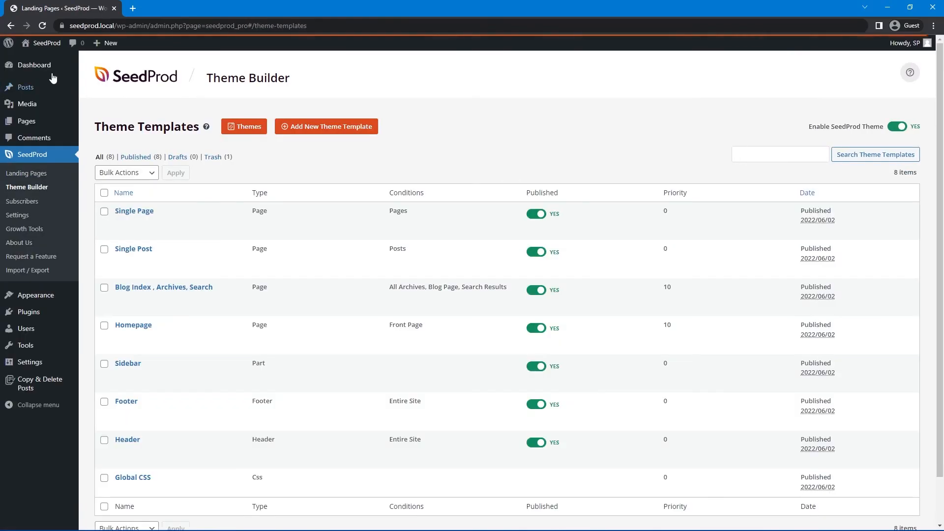
left_click(39, 59)
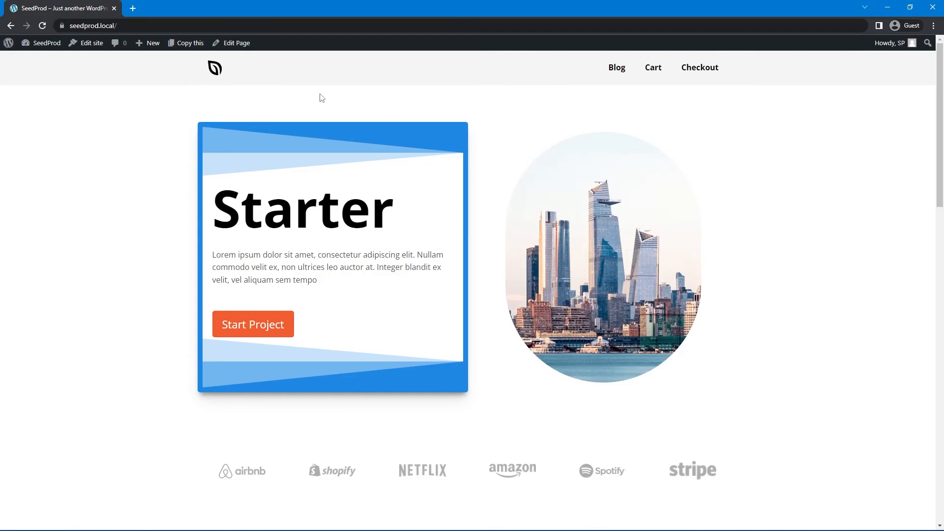